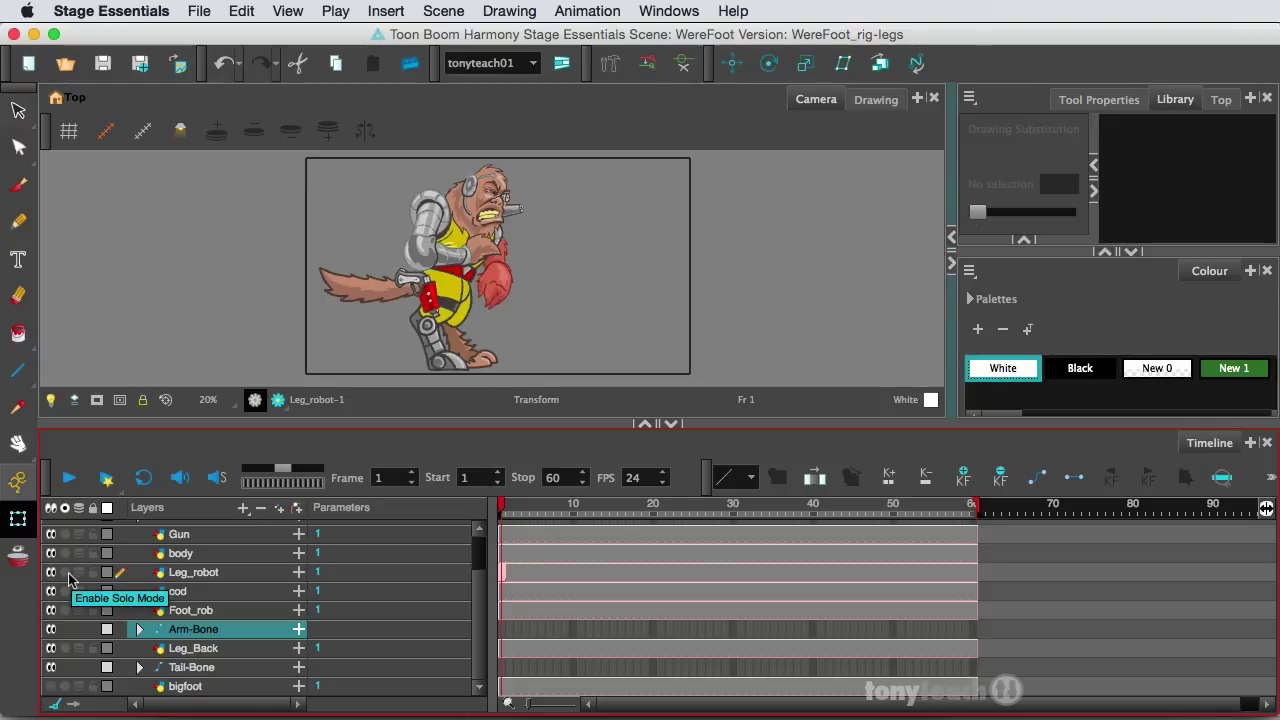
Solo the Leg_robot and Foot_rob layers and rig Leg_robot with a three-bone chain from the upper thigh through knee and ankle to toe.
left_click(66, 573)
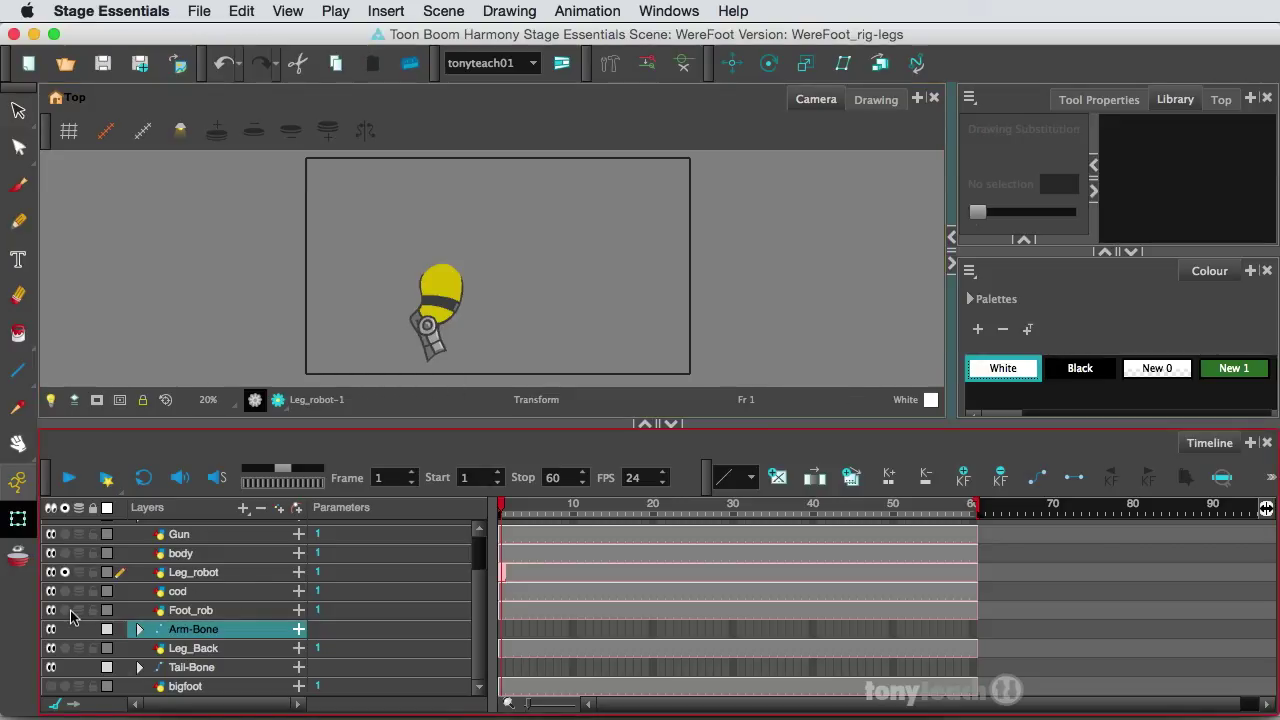
left_click(65, 612)
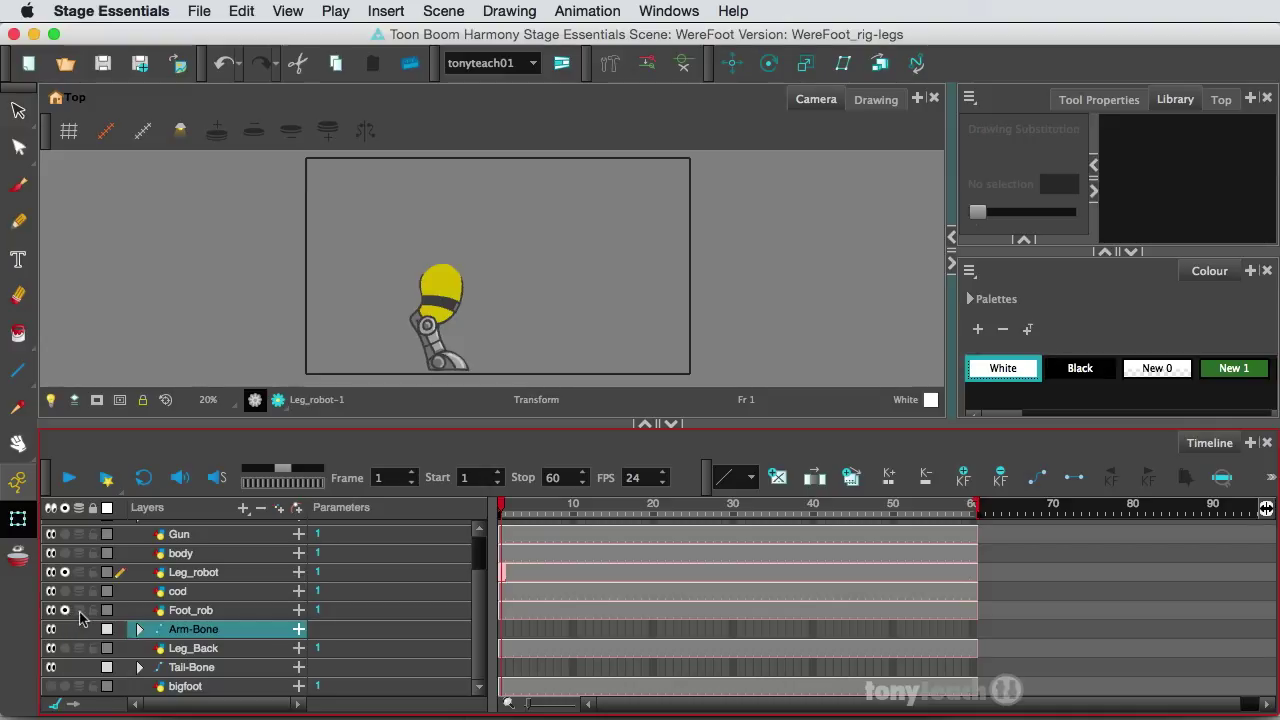
left_click(611, 65)
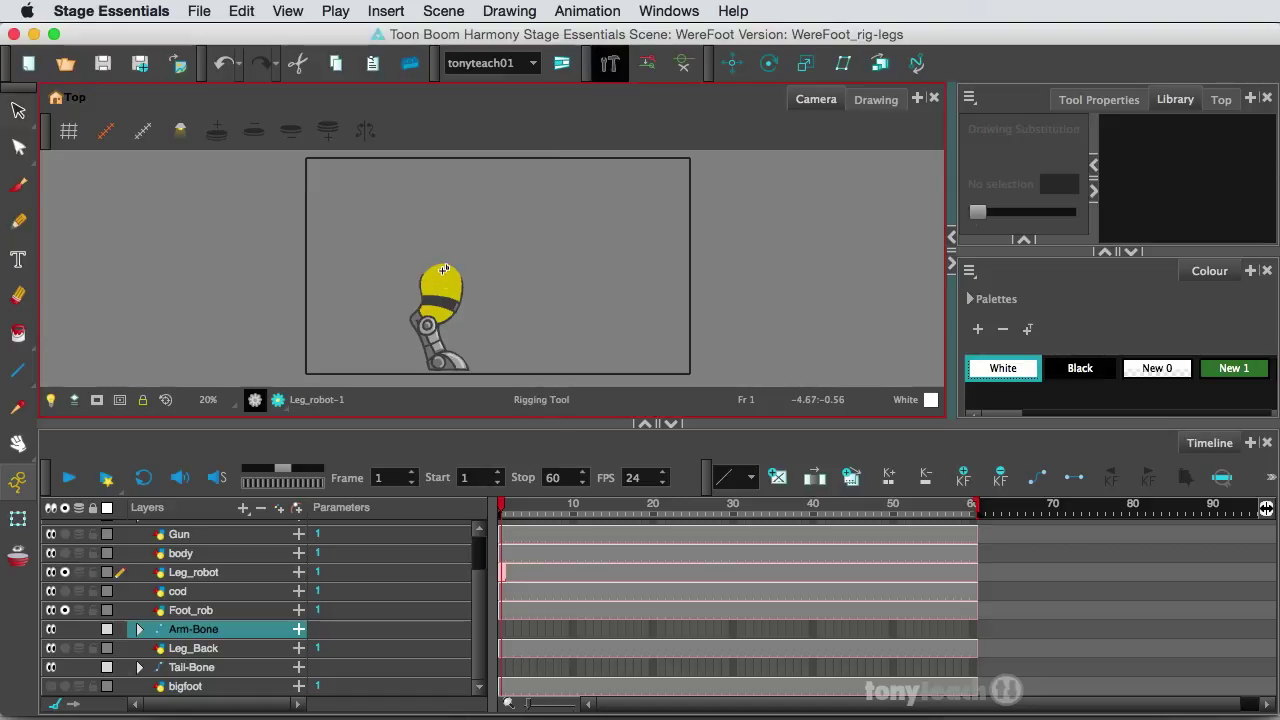
left_click(254, 575)
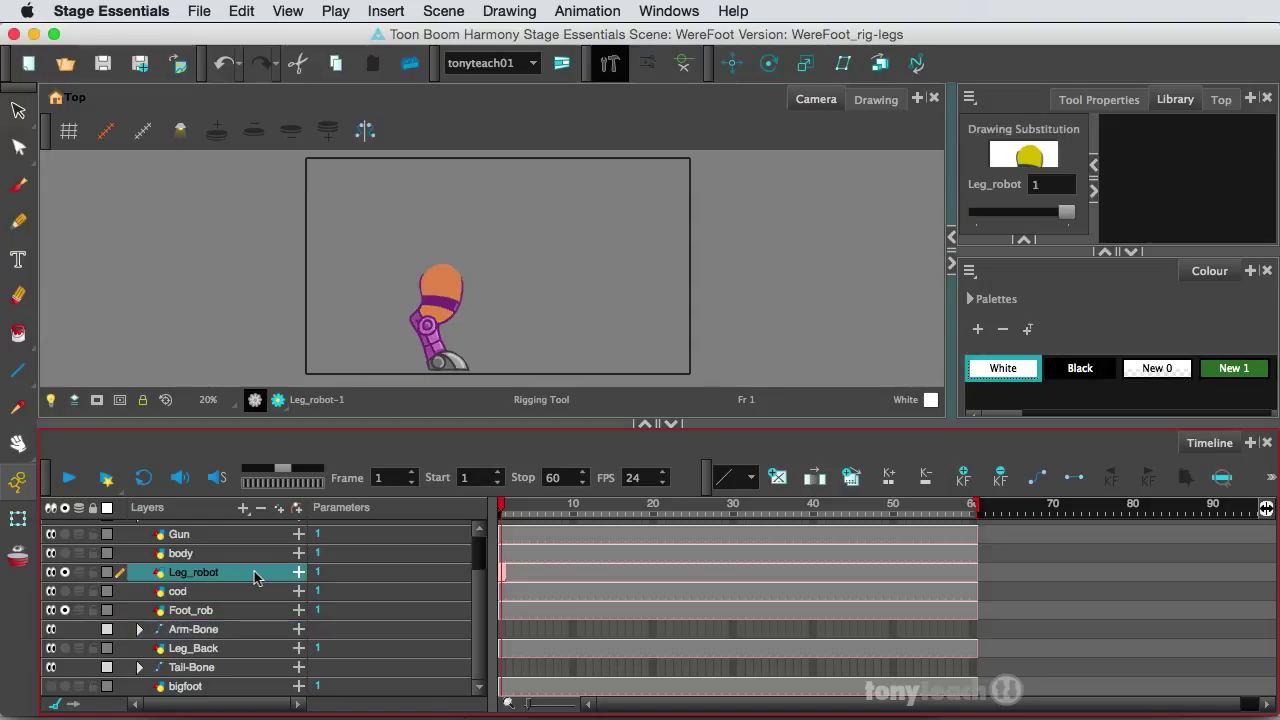
left_click(442, 270)
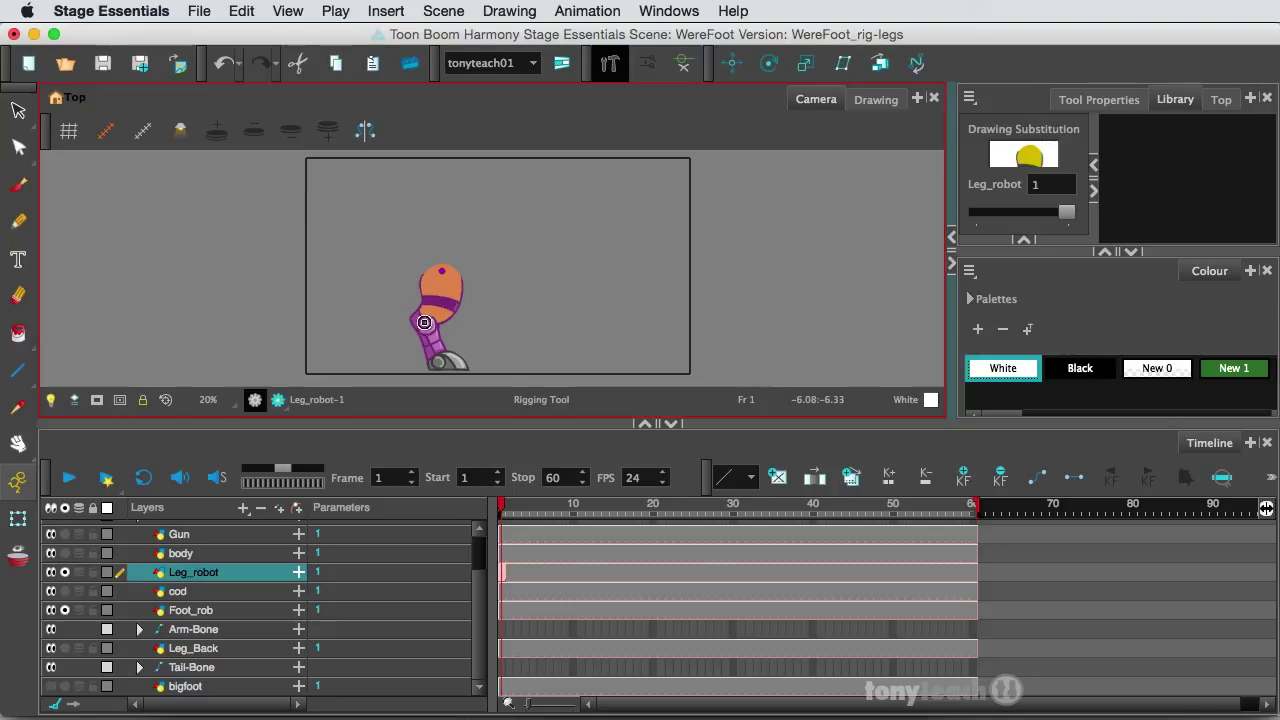
left_click(425, 322)
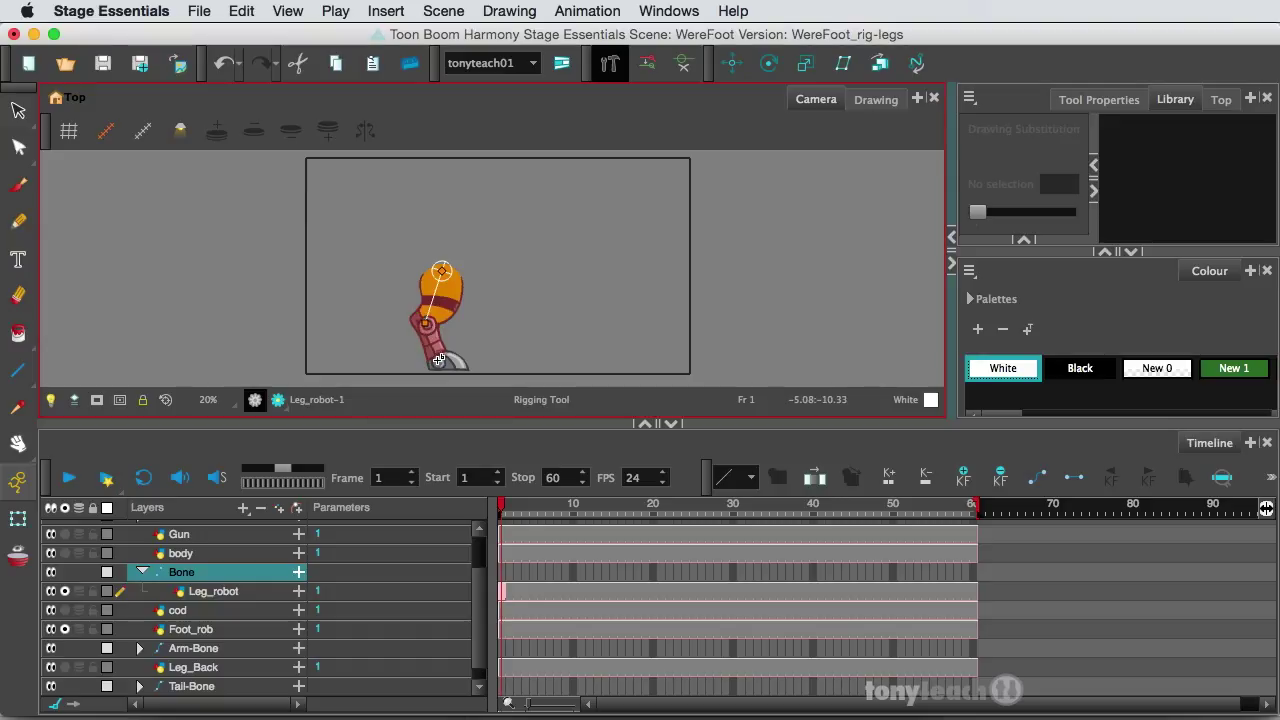
left_click(439, 361)
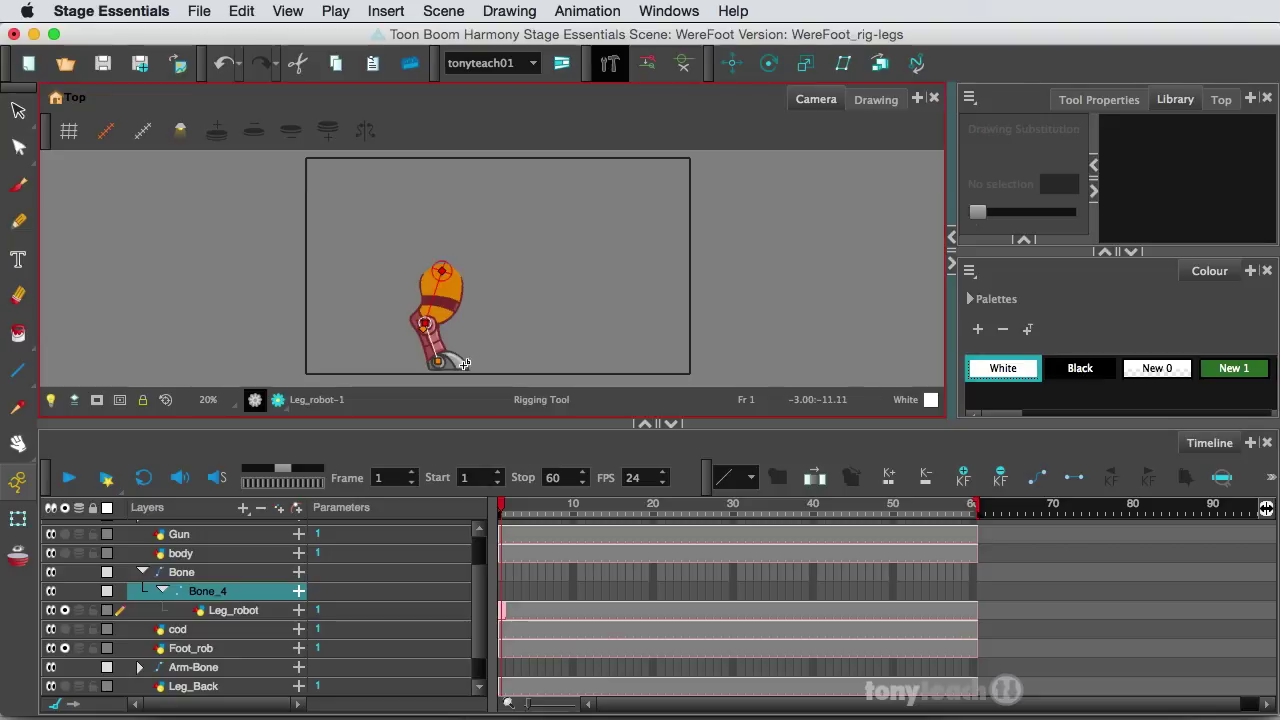
left_click(466, 363)
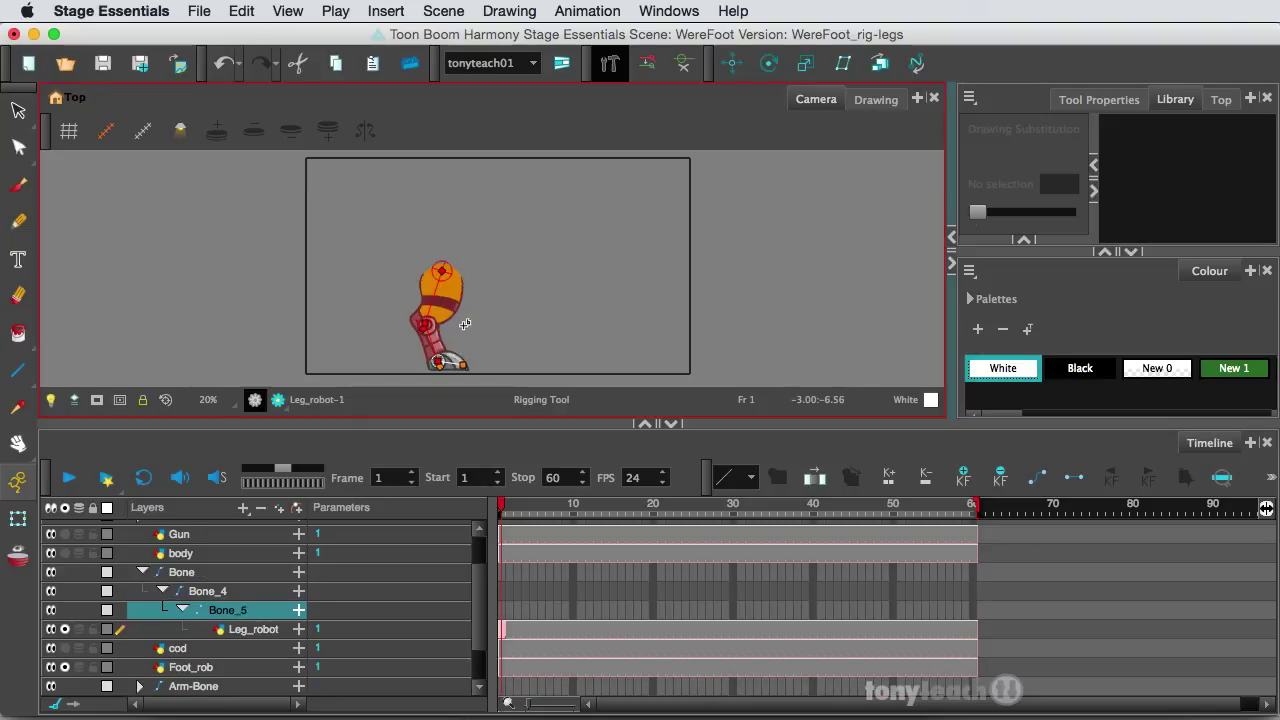
Enlarge the bend radius of the knee and ankle joints in the robot leg's bone chain.
scroll(465, 324, "up", 3)
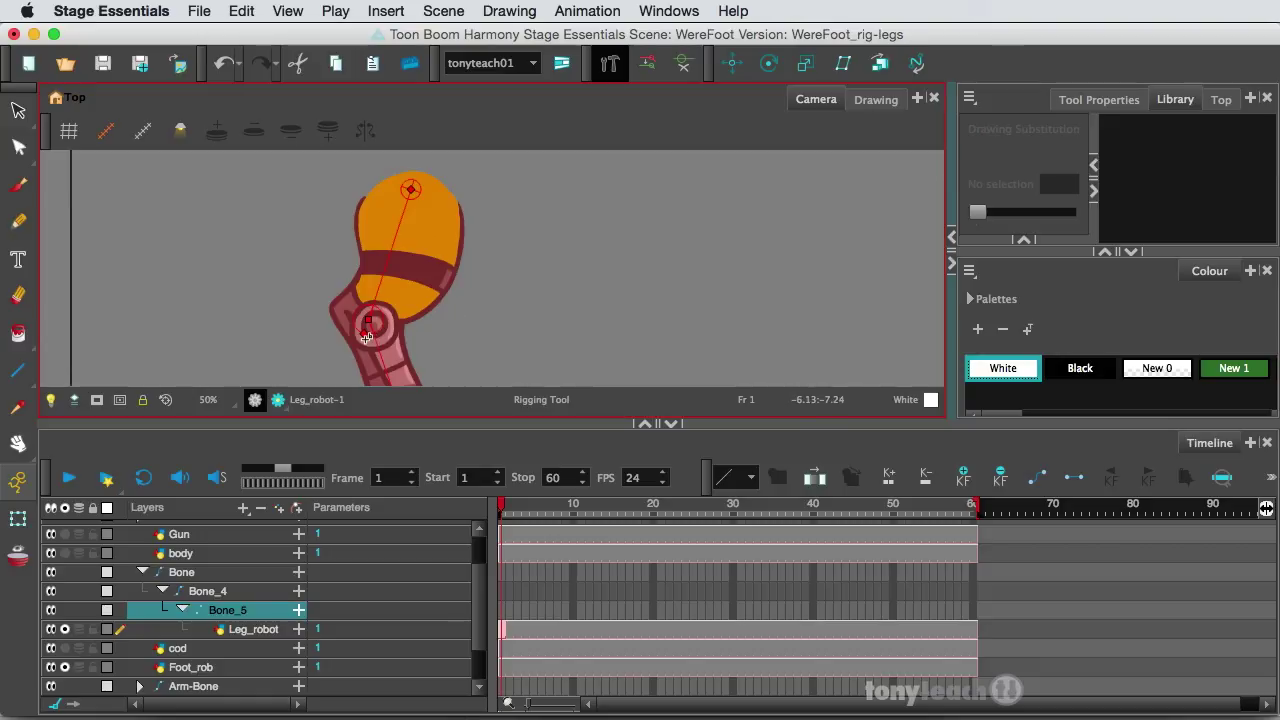
left_click(365, 335)
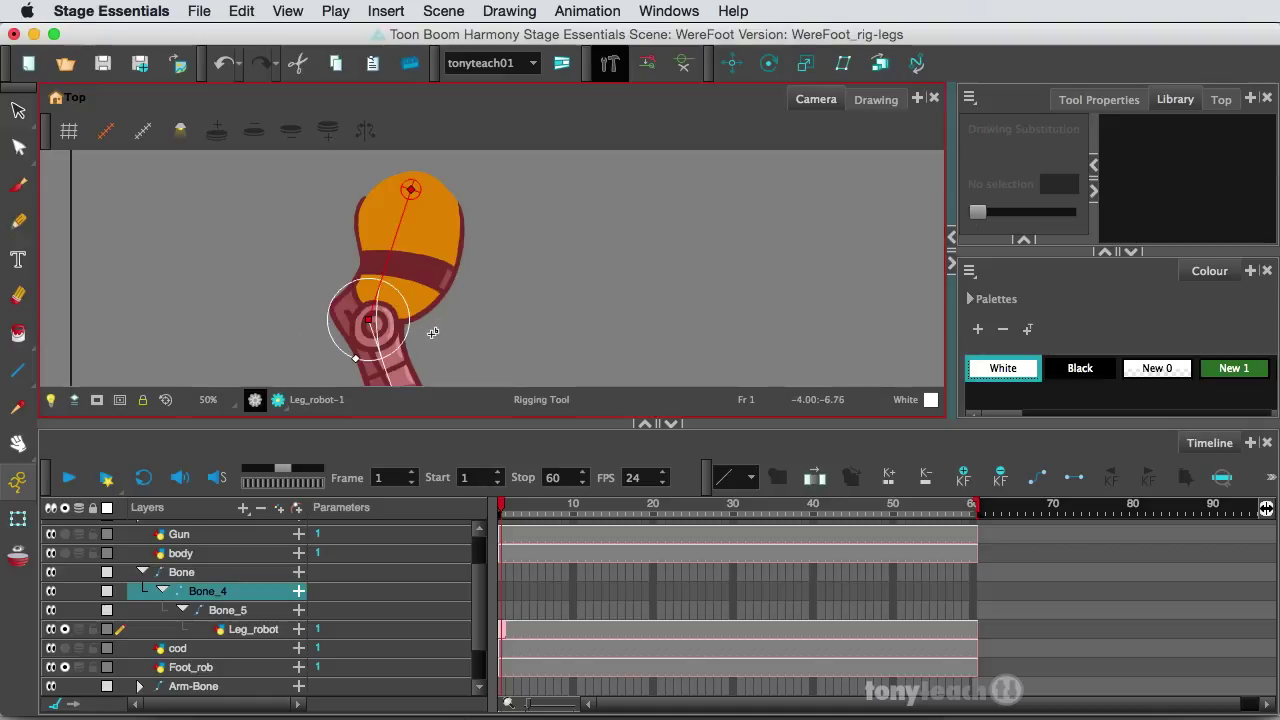
left_click_drag(431, 346, 434, 254)
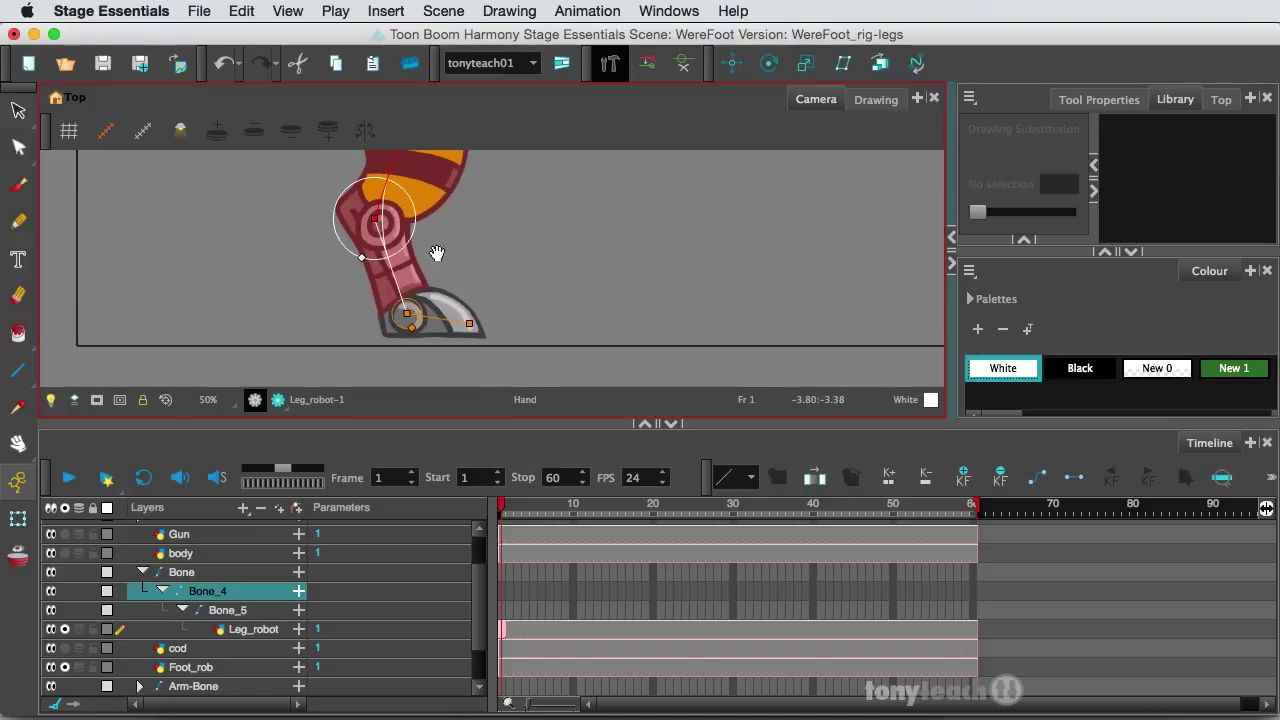
left_click(407, 322)
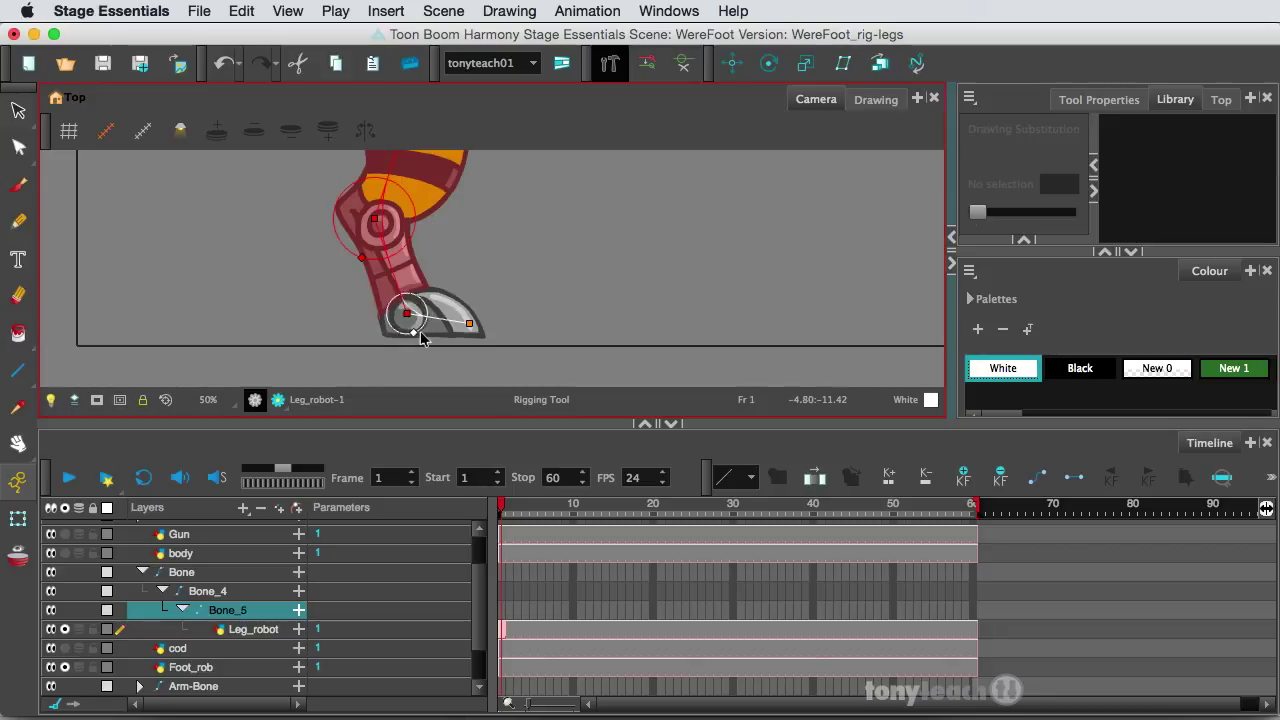
left_click_drag(440, 334, 449, 337)
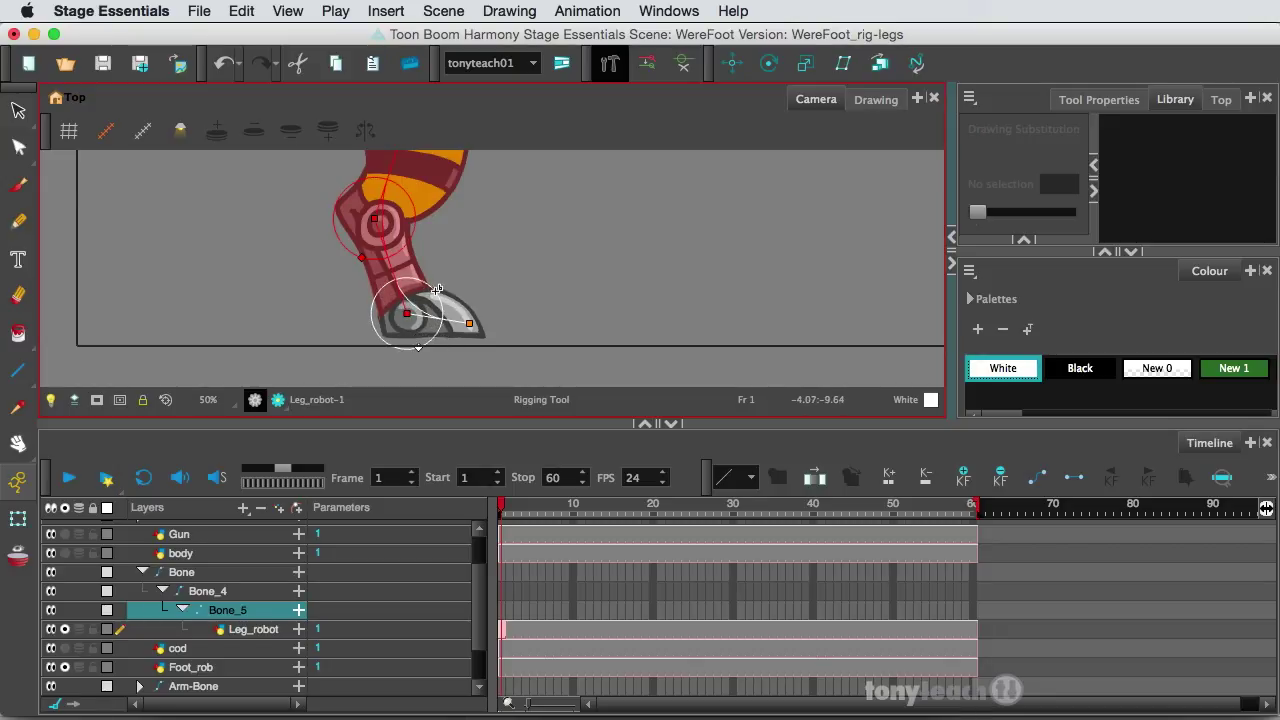
left_click(357, 258)
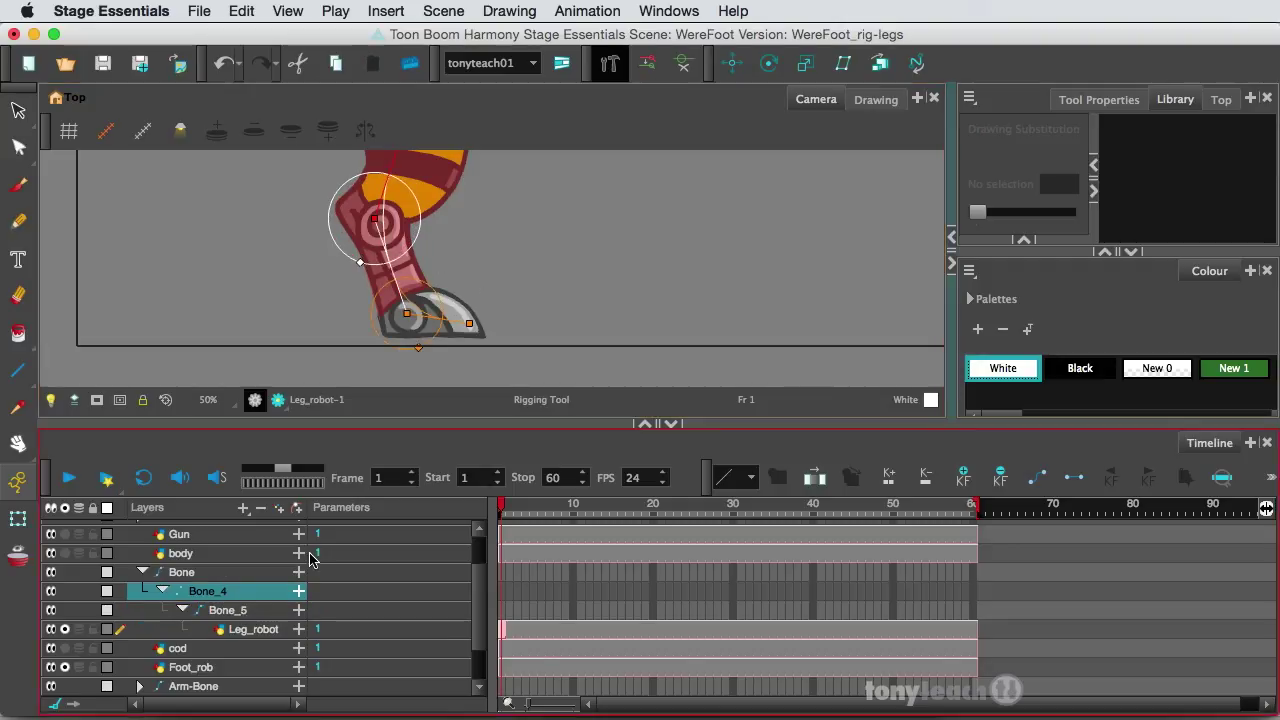
double_click(210, 592)
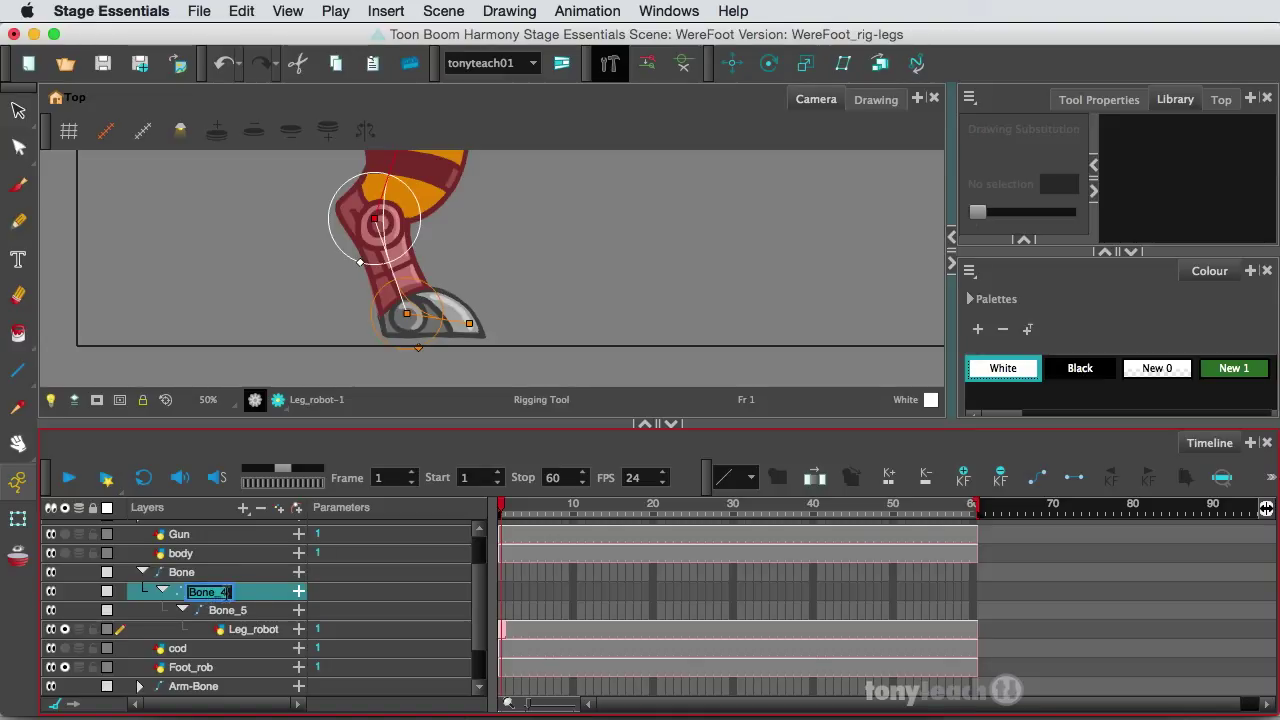
left_click(219, 592)
left_click_drag(217, 592, 268, 591)
Rename the robot leg's top bone layer as RoboLeg-Bone and nest the Foot_rob layer under Bone_5.
double_click(188, 573)
key("Left")
type("Ro")
type("b")
type("oLeg")
type("-")
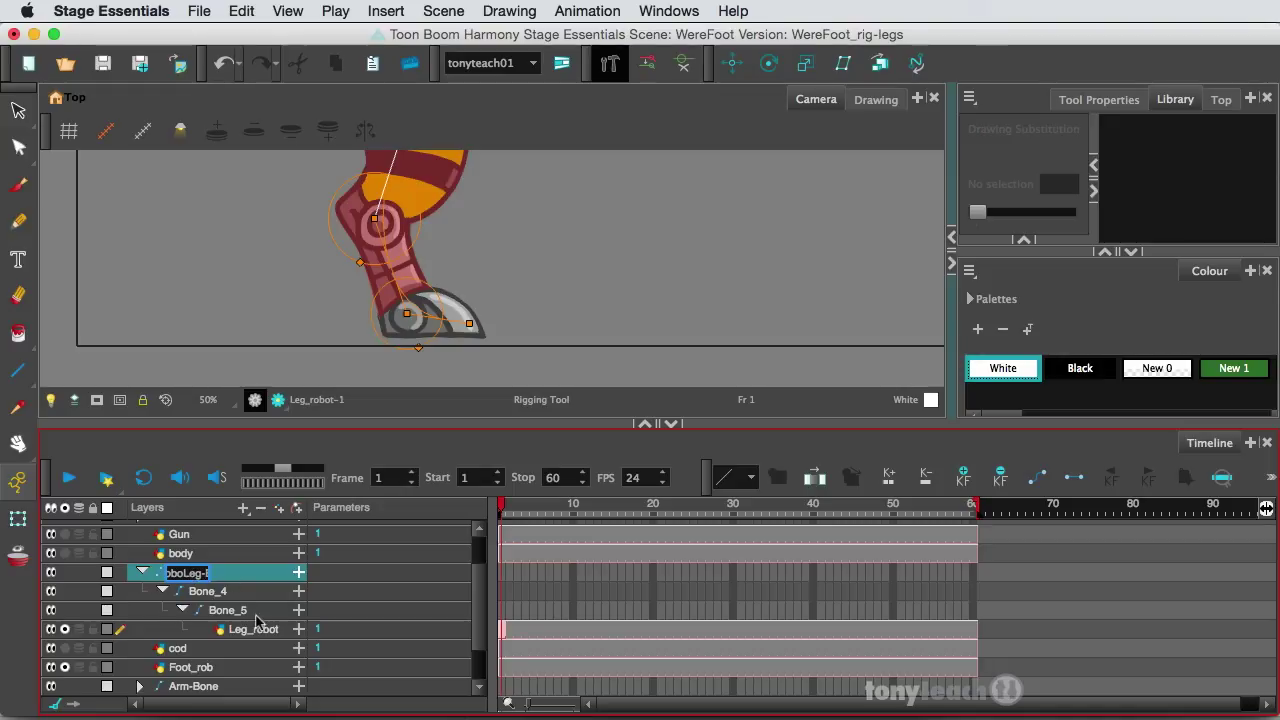
left_click(200, 667)
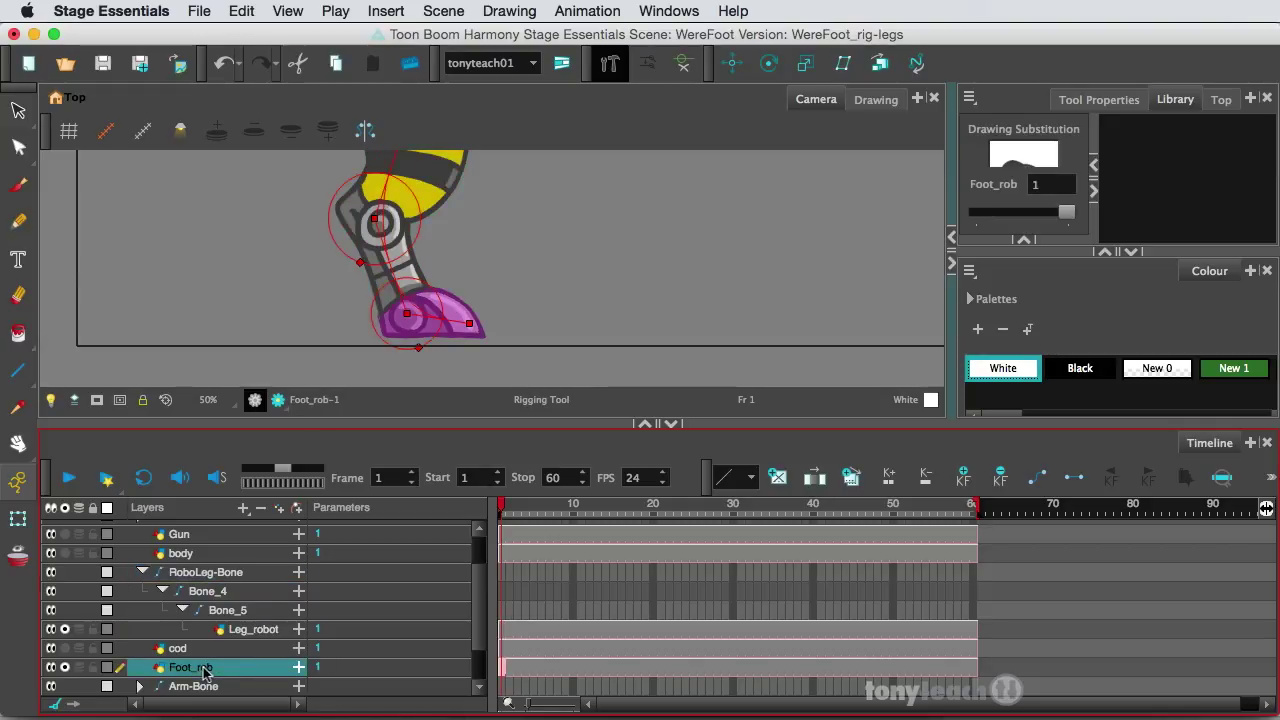
mouse_move(205, 672)
left_mouse_down()
mouse_move(228, 631)
mouse_move(238, 645)
mouse_move(240, 625)
left_mouse_up()
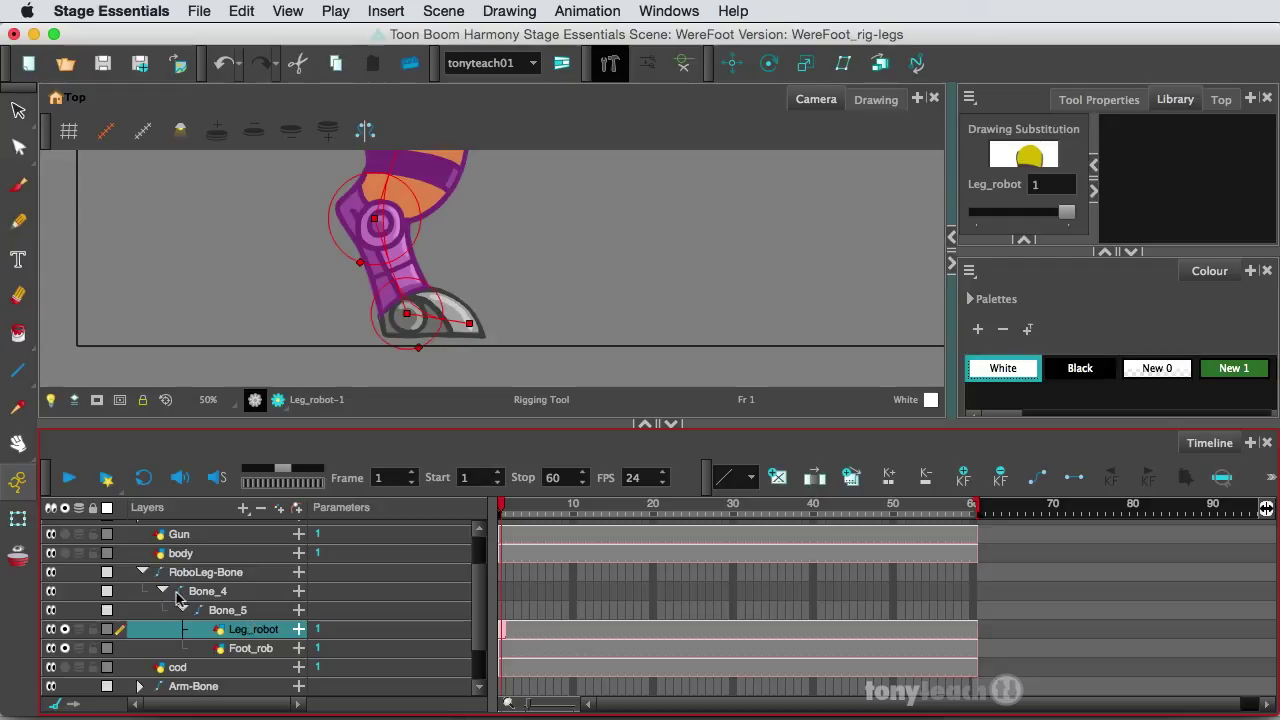
Test the robot leg rig with the Transform tool by rotating its lower-leg and thigh bones, undoing the thigh rotation.
left_click(17, 518)
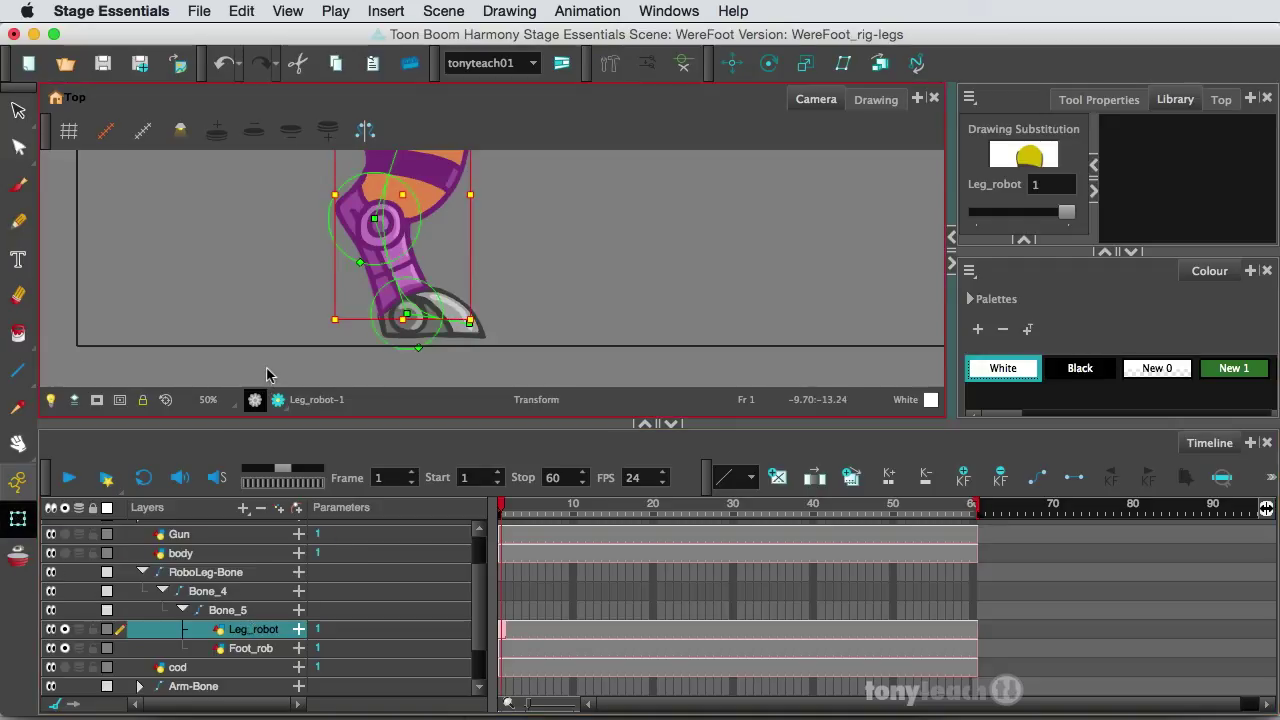
left_click_drag(259, 423, 259, 567)
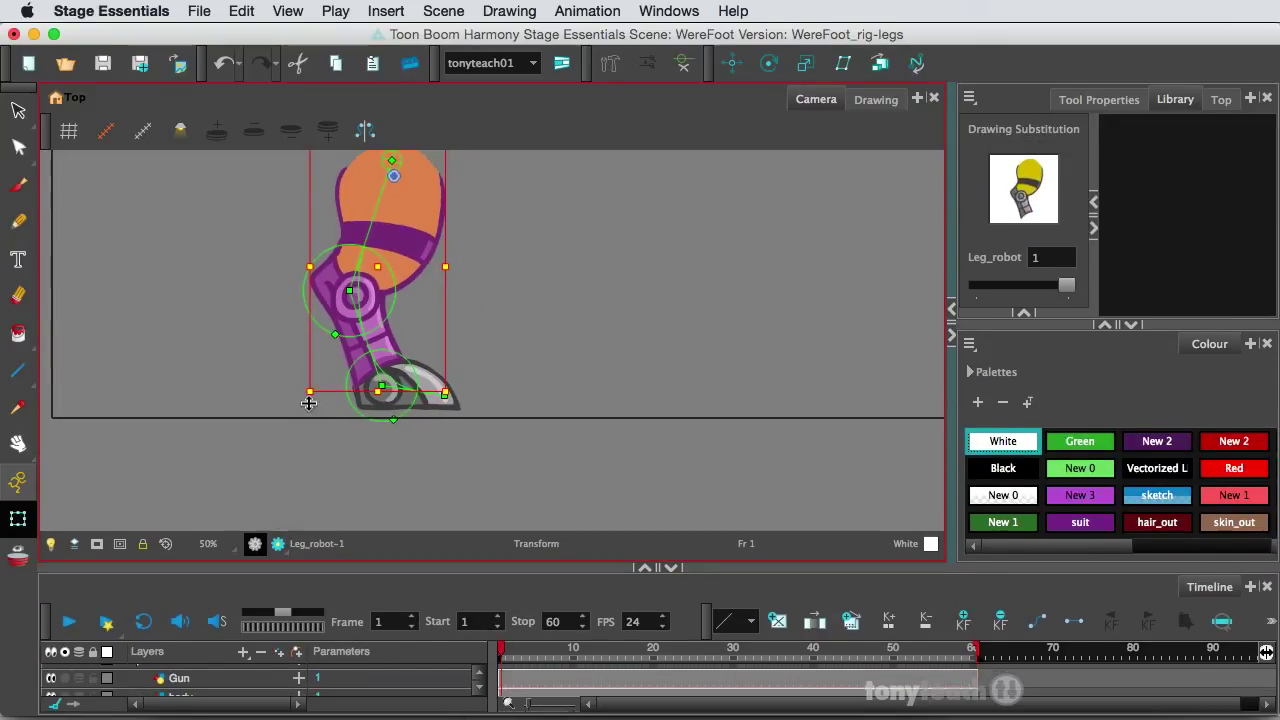
left_click(265, 320)
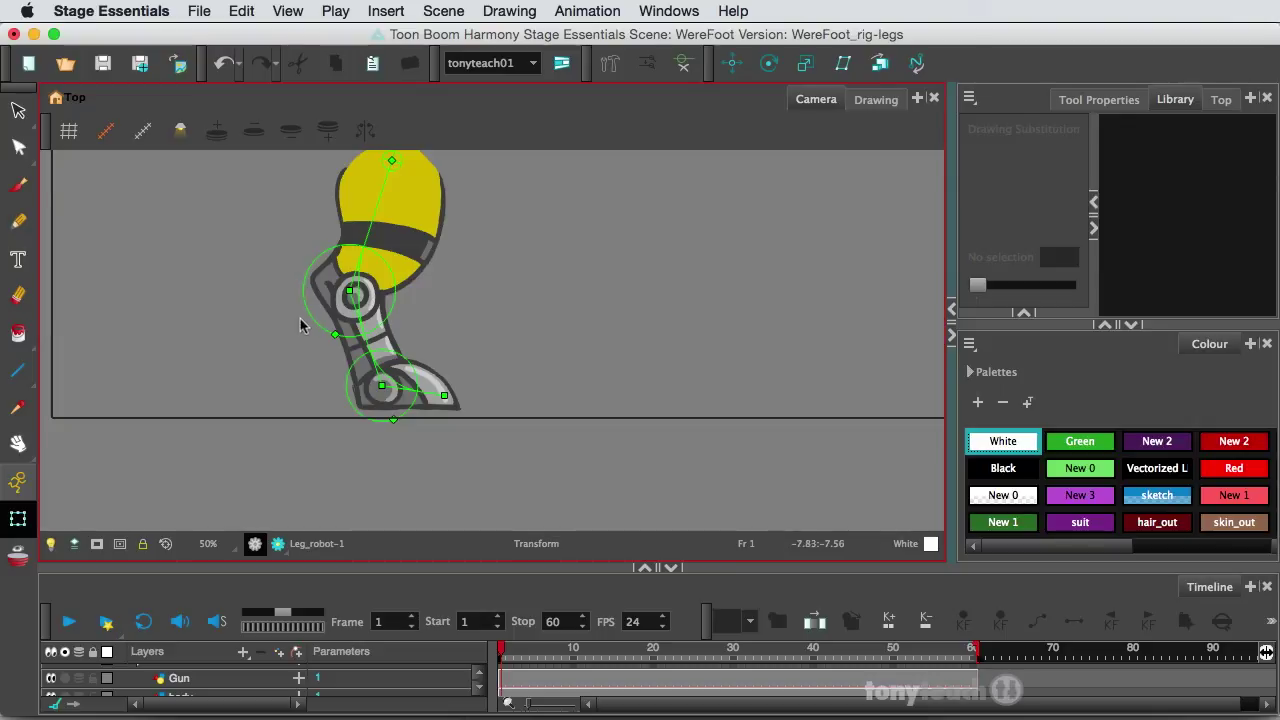
mouse_move(363, 332)
left_mouse_down()
mouse_move(381, 320)
mouse_move(360, 346)
mouse_move(390, 334)
mouse_move(348, 355)
mouse_move(382, 340)
left_mouse_up()
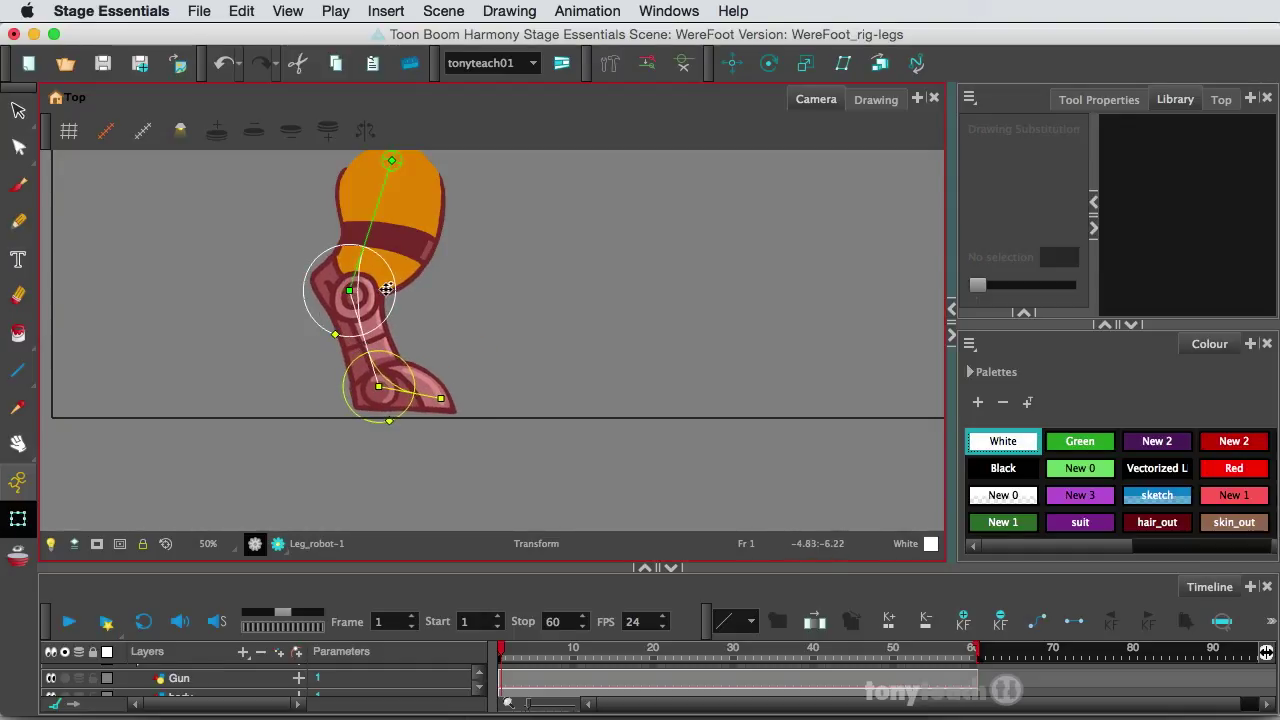
left_click_drag(371, 337, 384, 342)
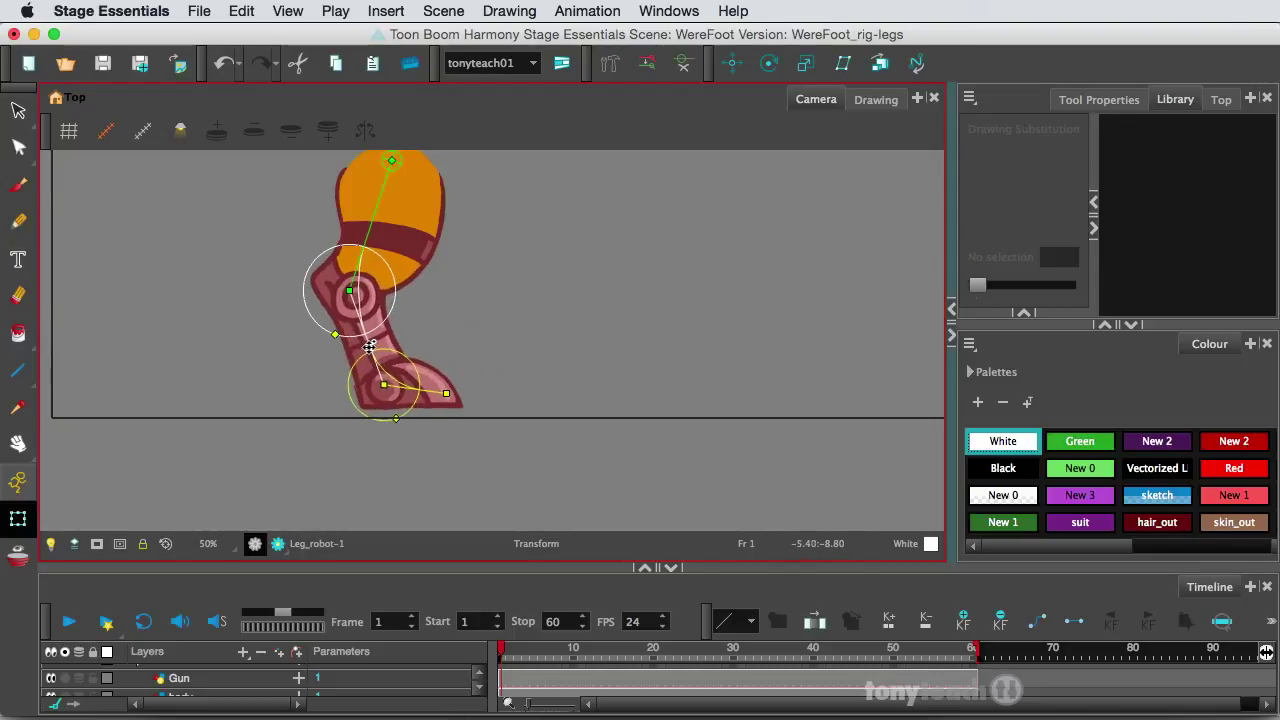
mouse_move(366, 231)
left_mouse_down()
mouse_move(411, 235)
mouse_move(358, 246)
mouse_move(369, 246)
left_mouse_up()
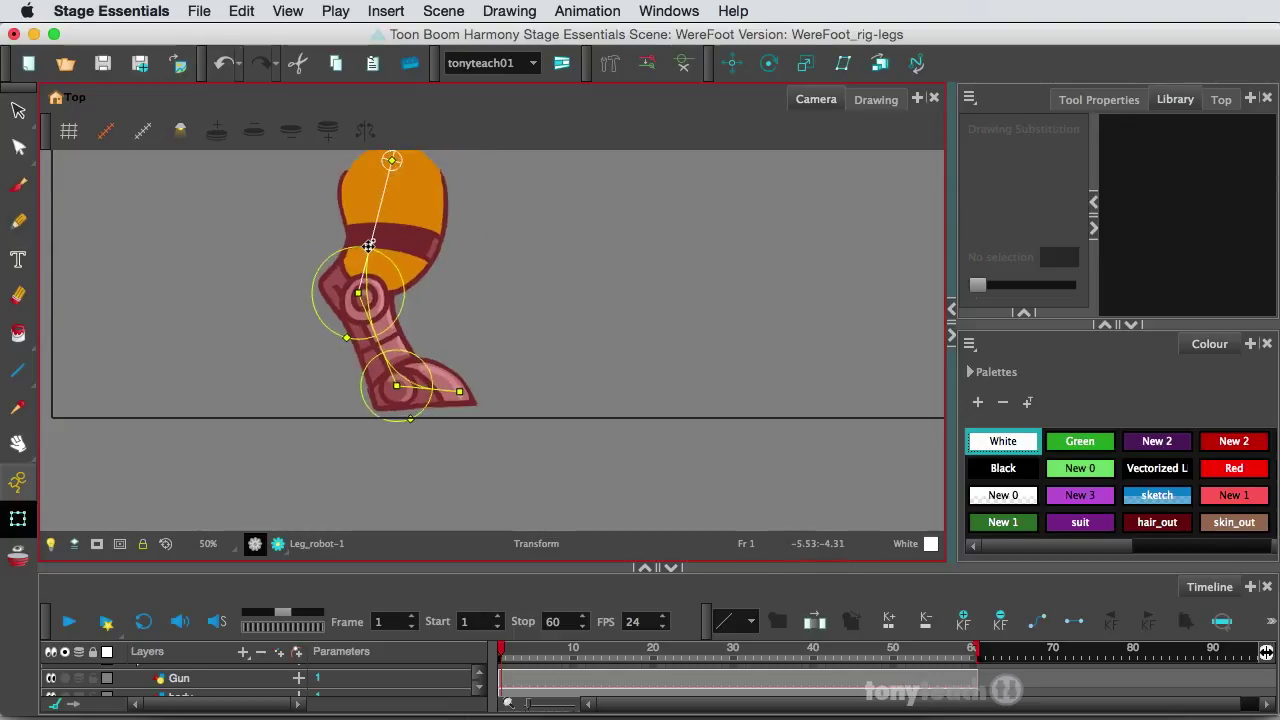
key("super+z")
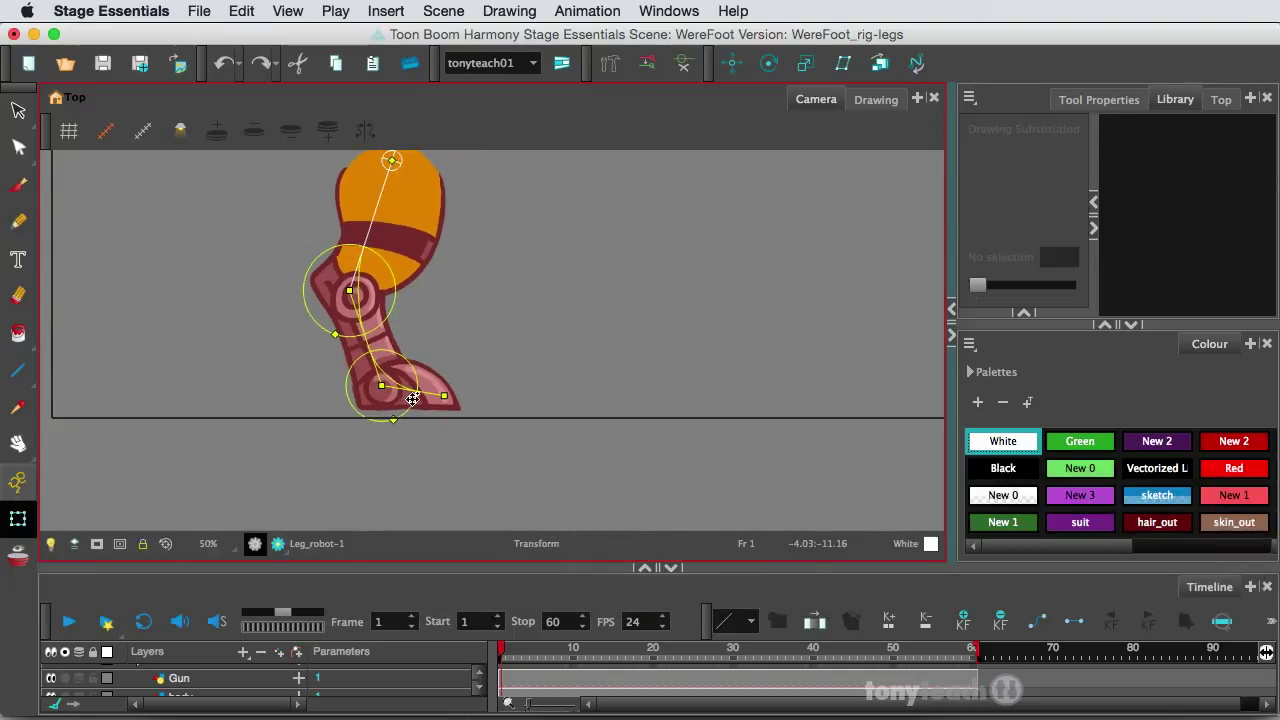
left_click_drag(411, 391, 371, 366)
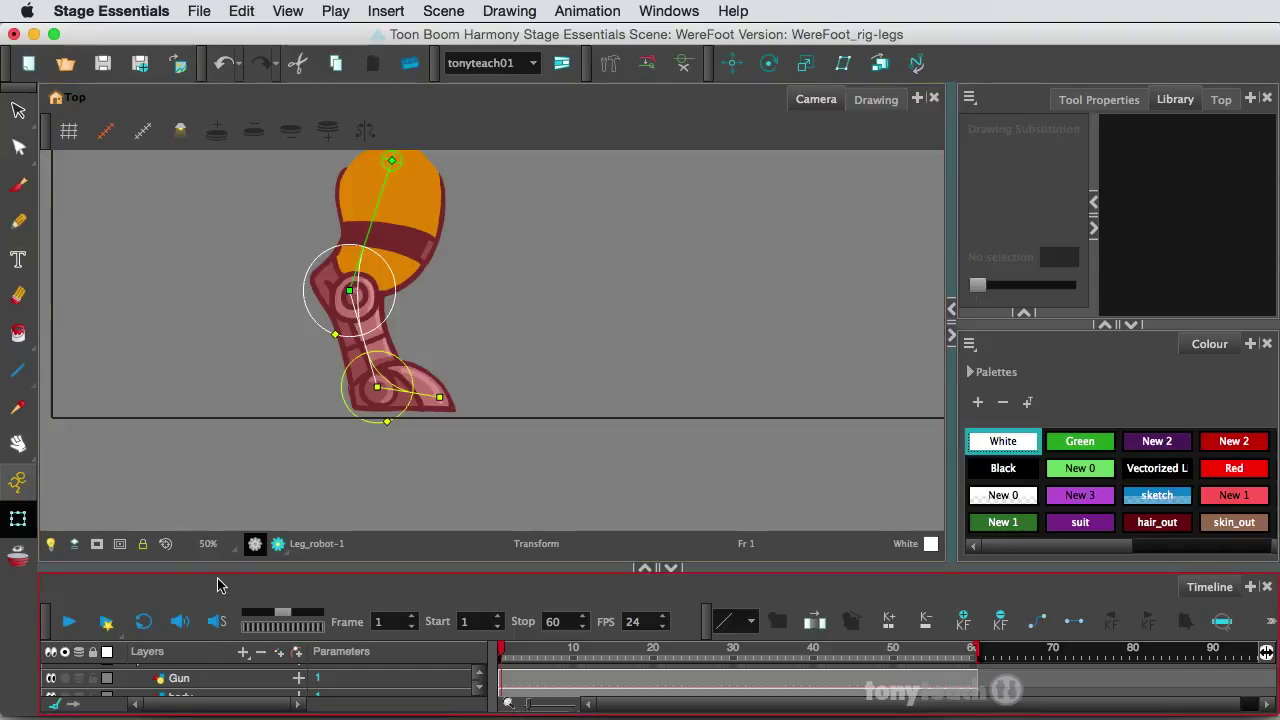
Turn off solo mode for the Leg_robot and Foot_rob layers and collapse the RoboLeg-Bone hierarchy.
left_click_drag(221, 568, 221, 318)
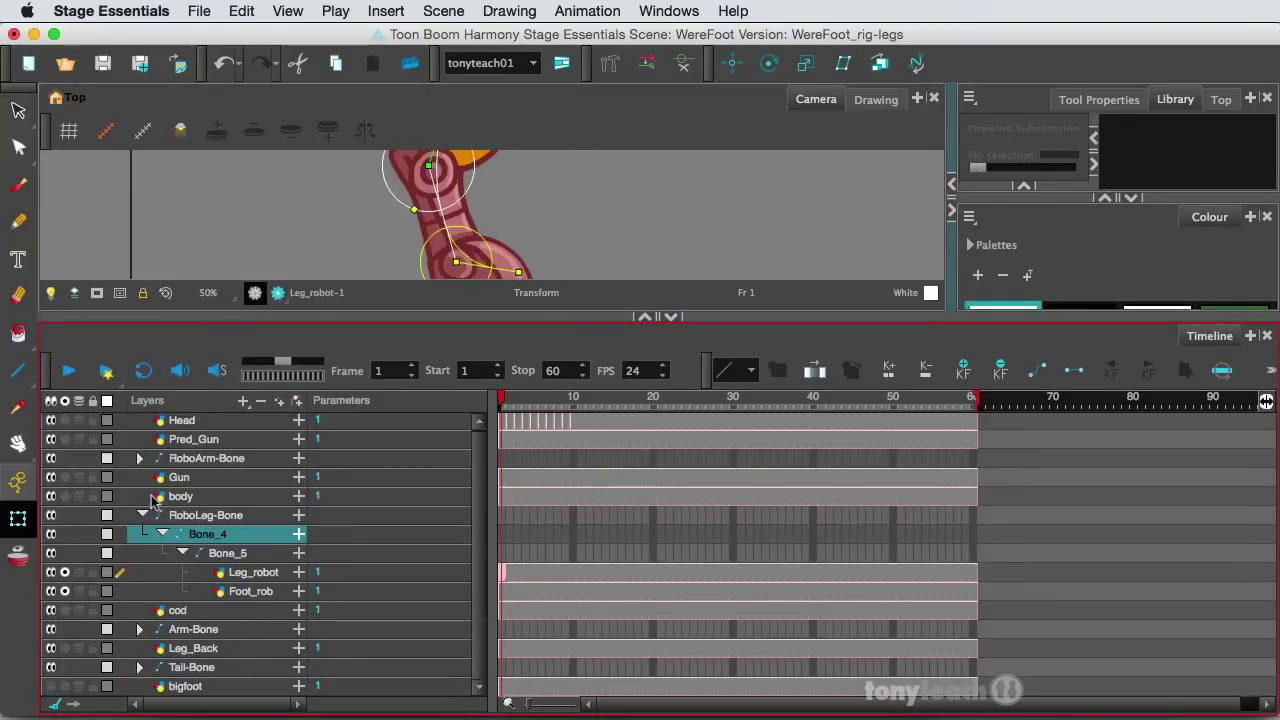
left_click(142, 515)
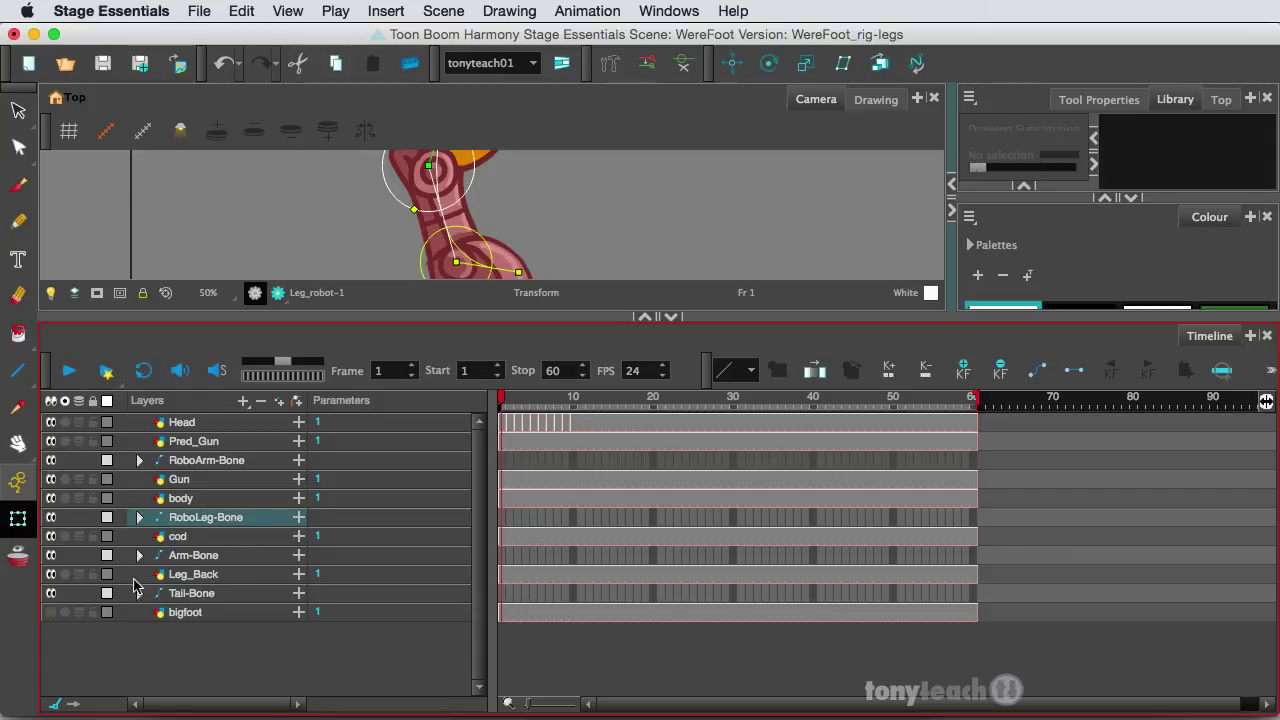
left_click(140, 517)
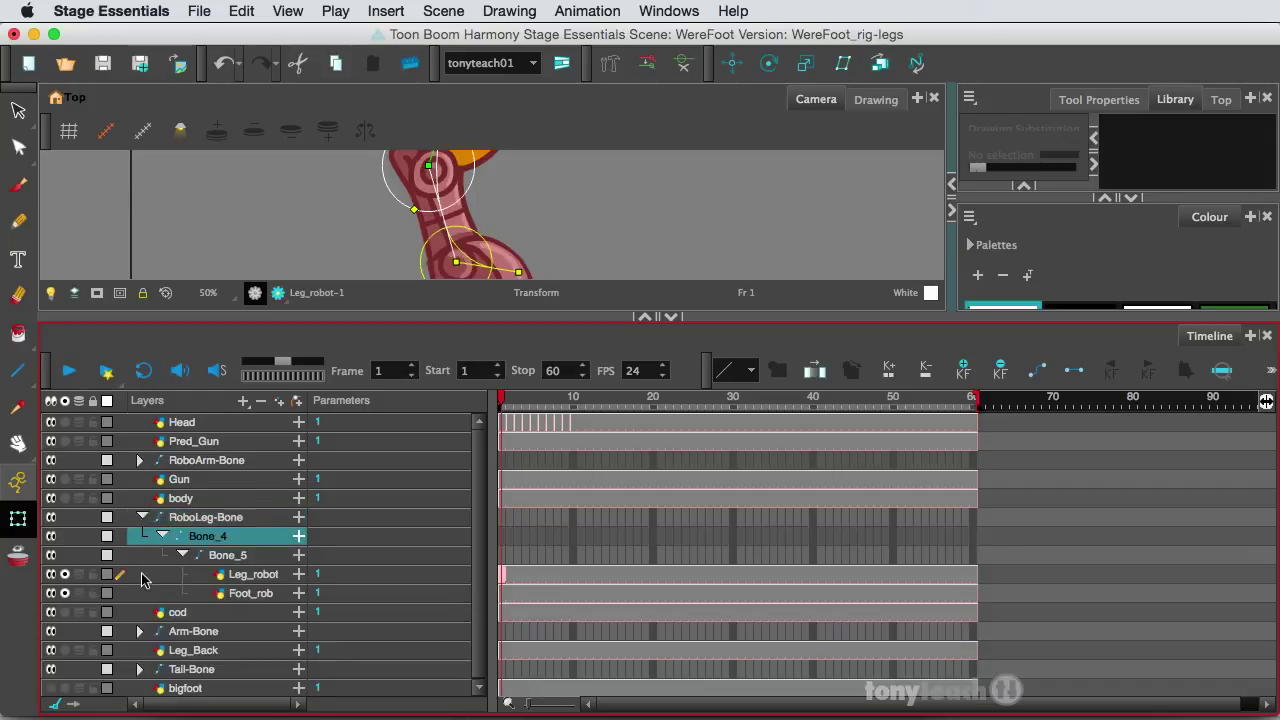
left_click(65, 575)
left_click(65, 594)
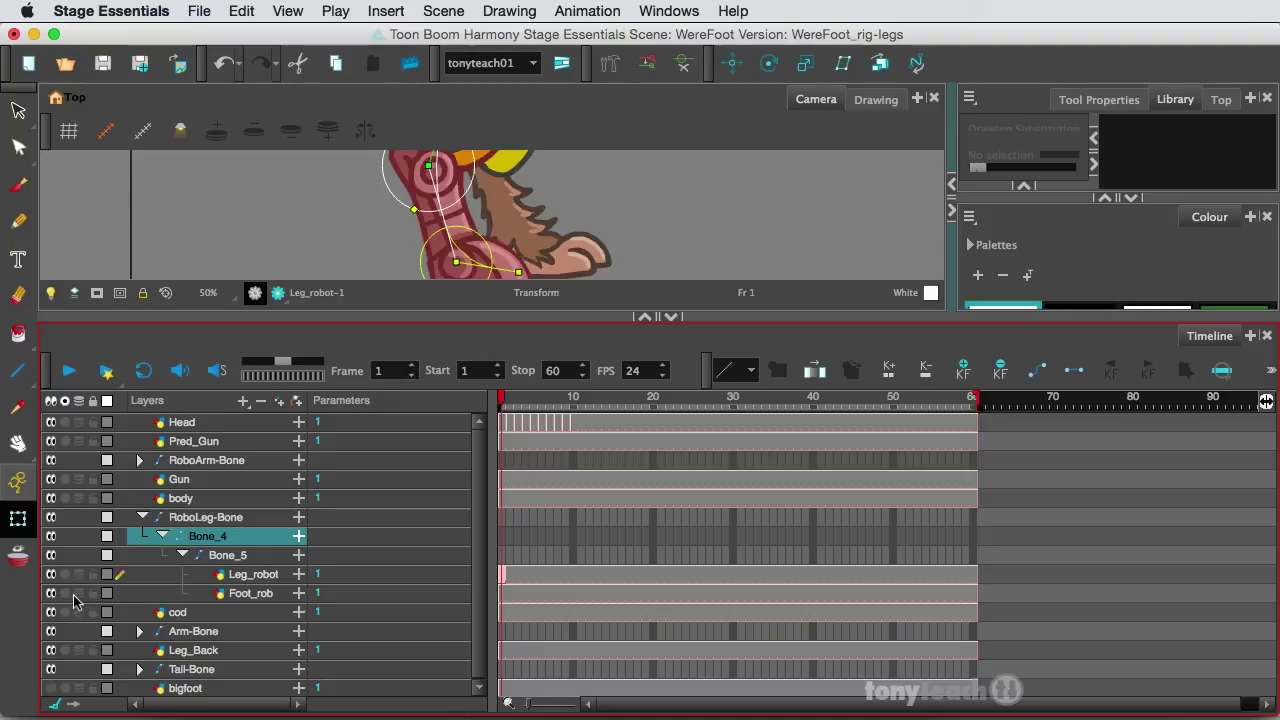
left_click(142, 517)
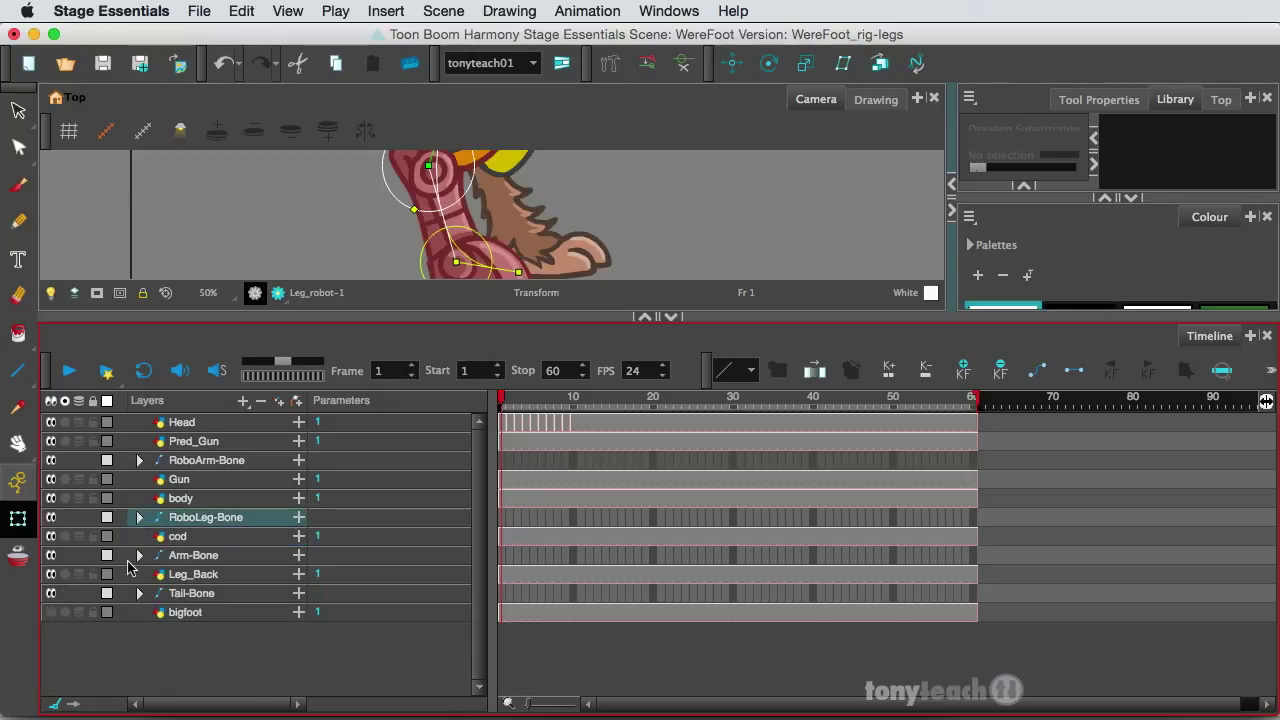
Solo the Leg_Back layer to isolate the furry back leg for rigging.
left_click(65, 574)
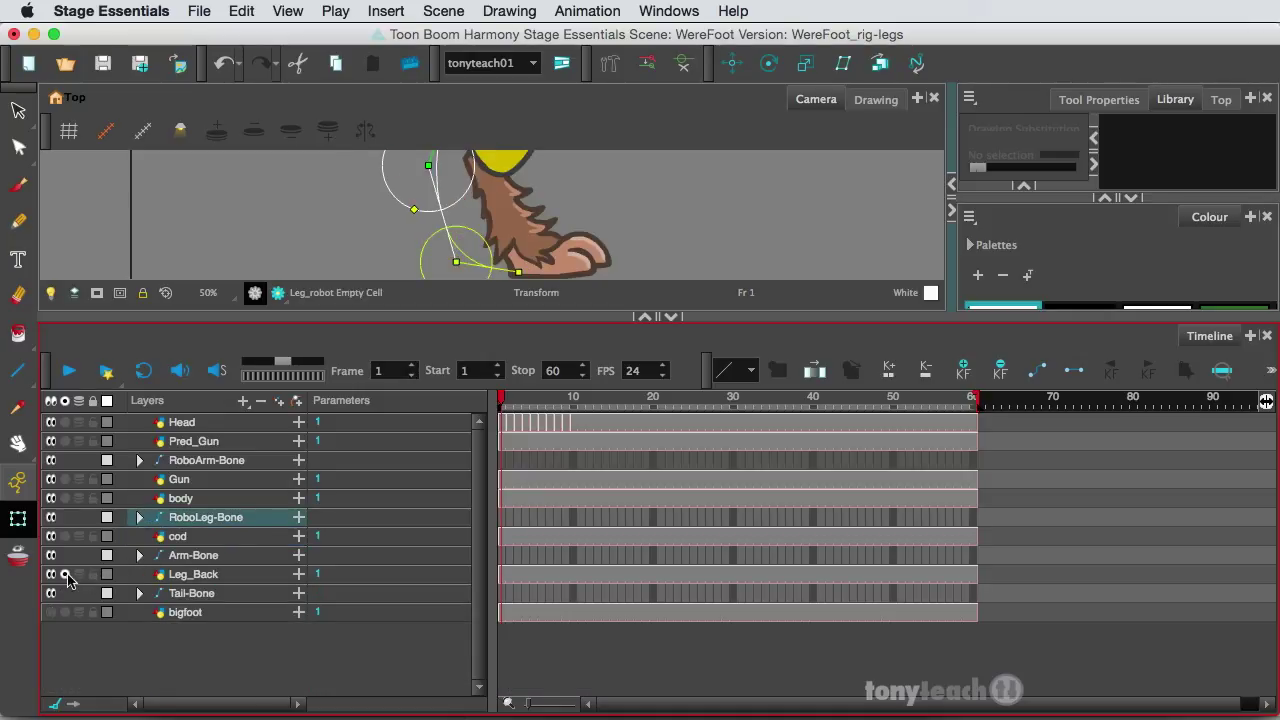
key("space")
left_click_drag(556, 222, 548, 250)
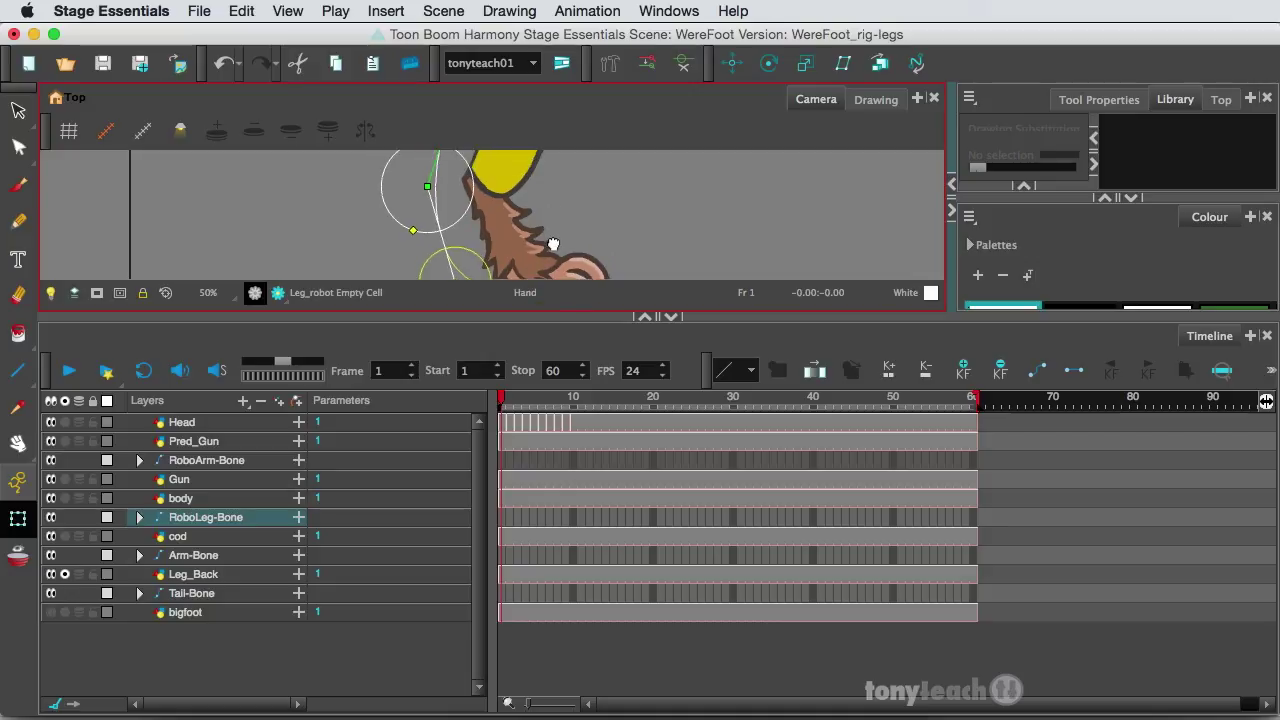
left_click_drag(508, 315, 506, 508)
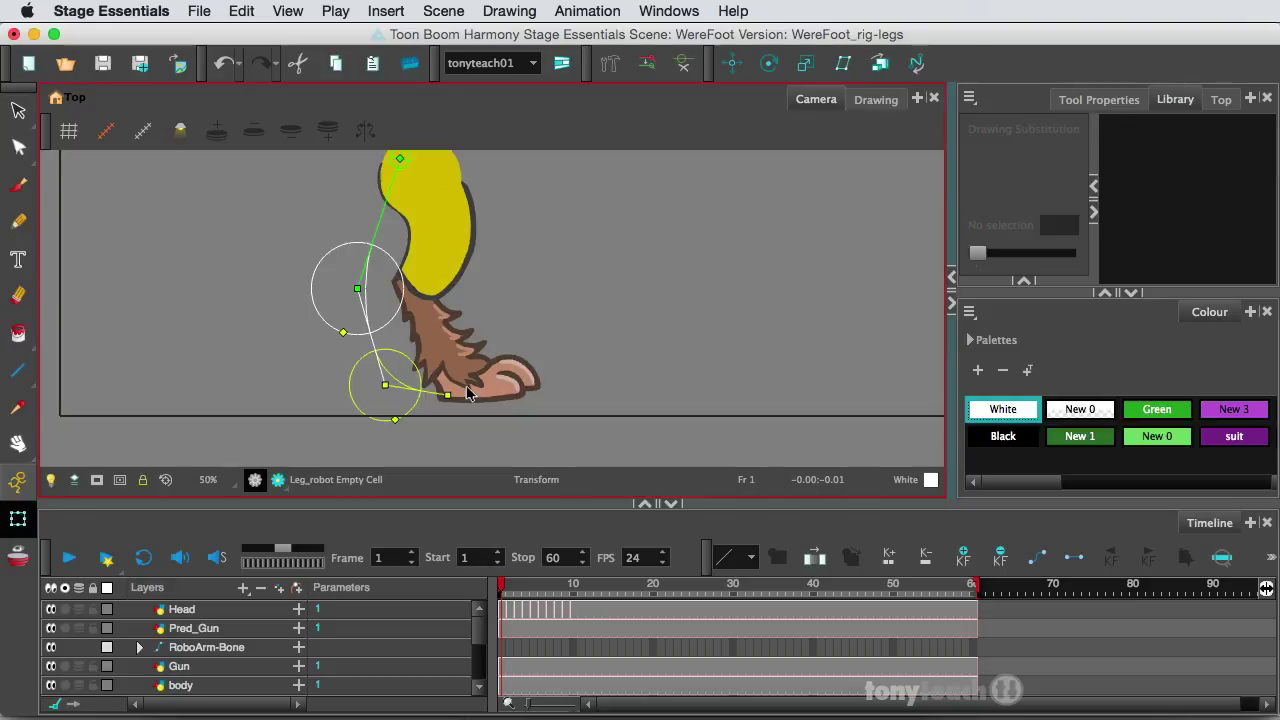
scroll(283, 620, "down", 2)
scroll(259, 638, "down", 1)
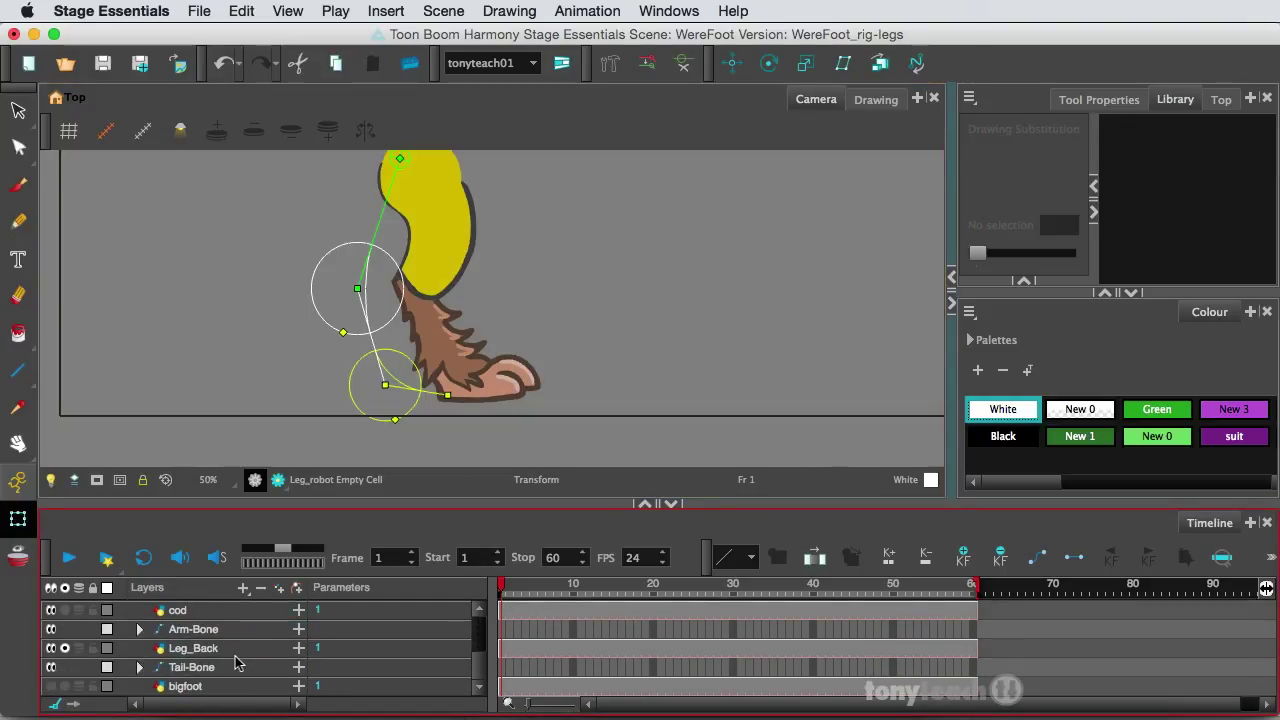
Activate the Rigging tool on the Leg_Back layer and hide the deformers of all other layers.
left_click(238, 650)
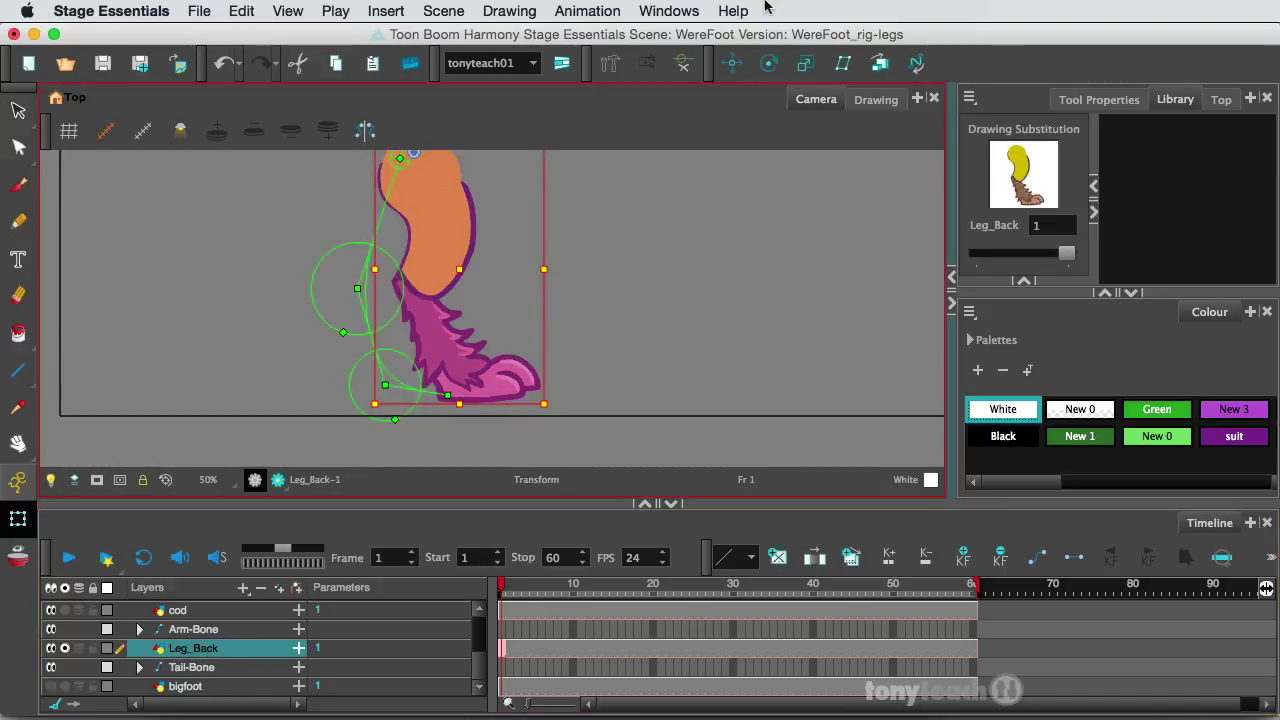
left_click(617, 70)
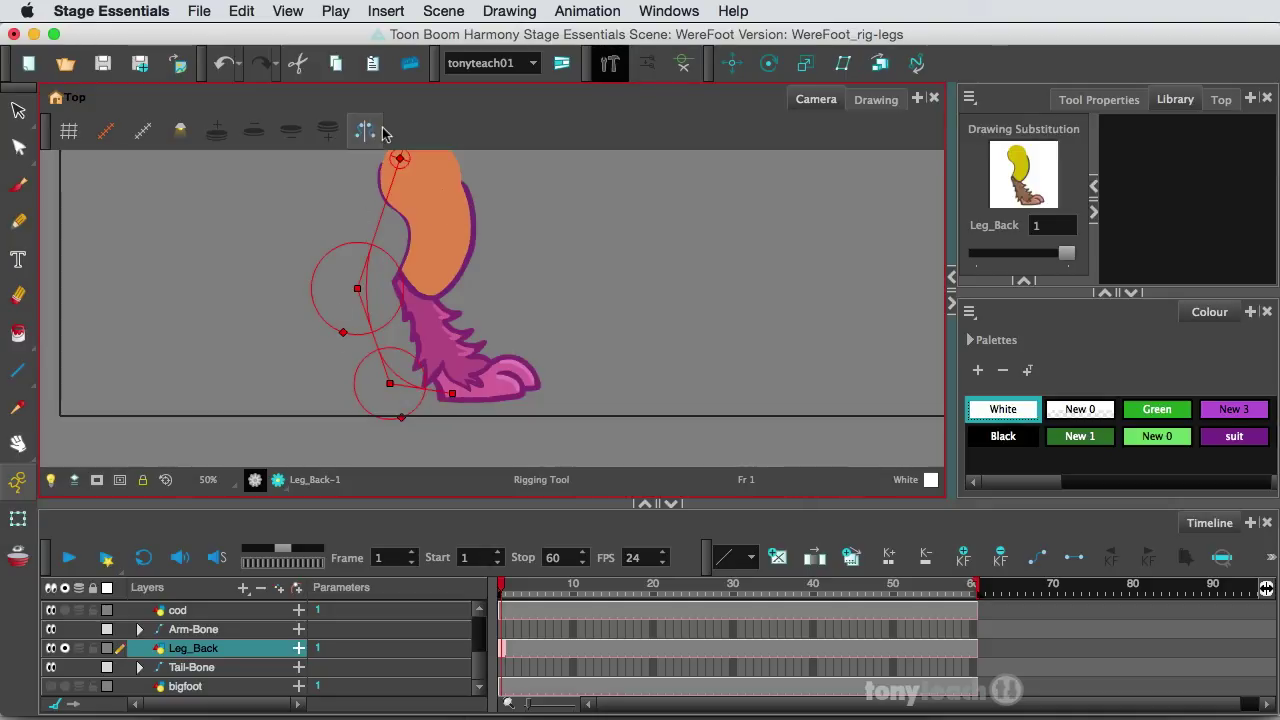
left_click(684, 63)
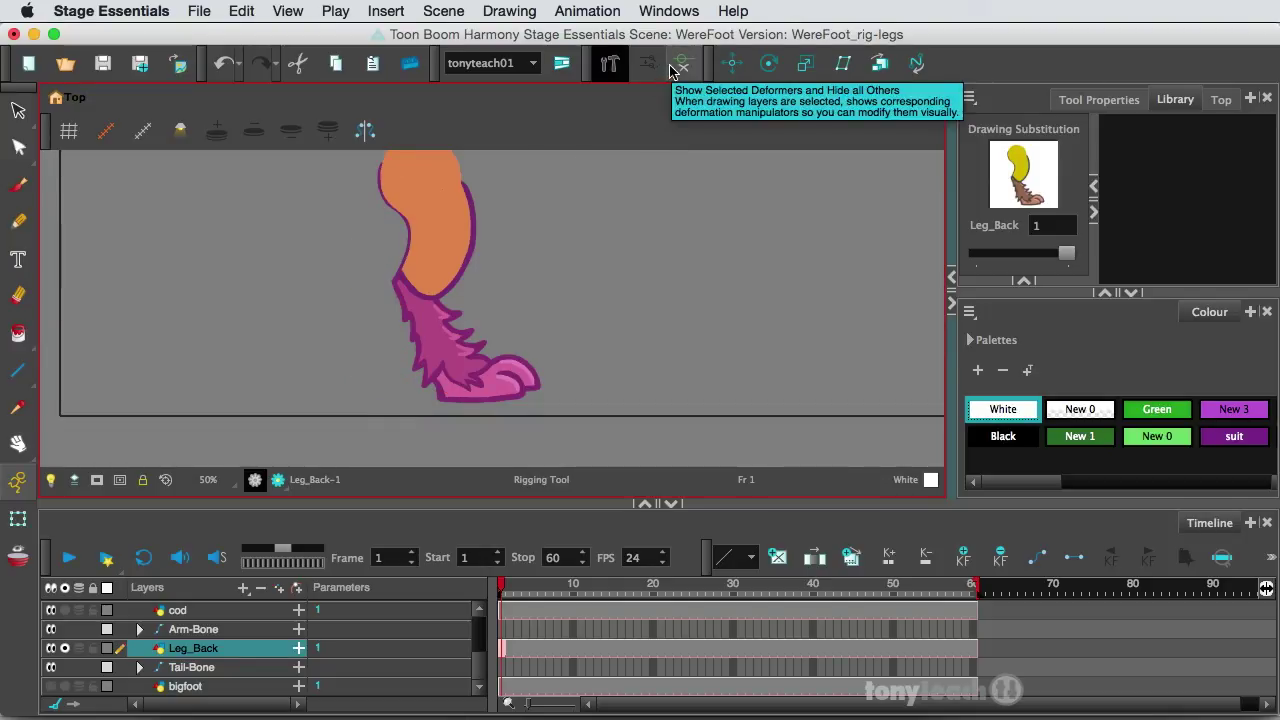
key("space")
left_click_drag(665, 150, 693, 192)
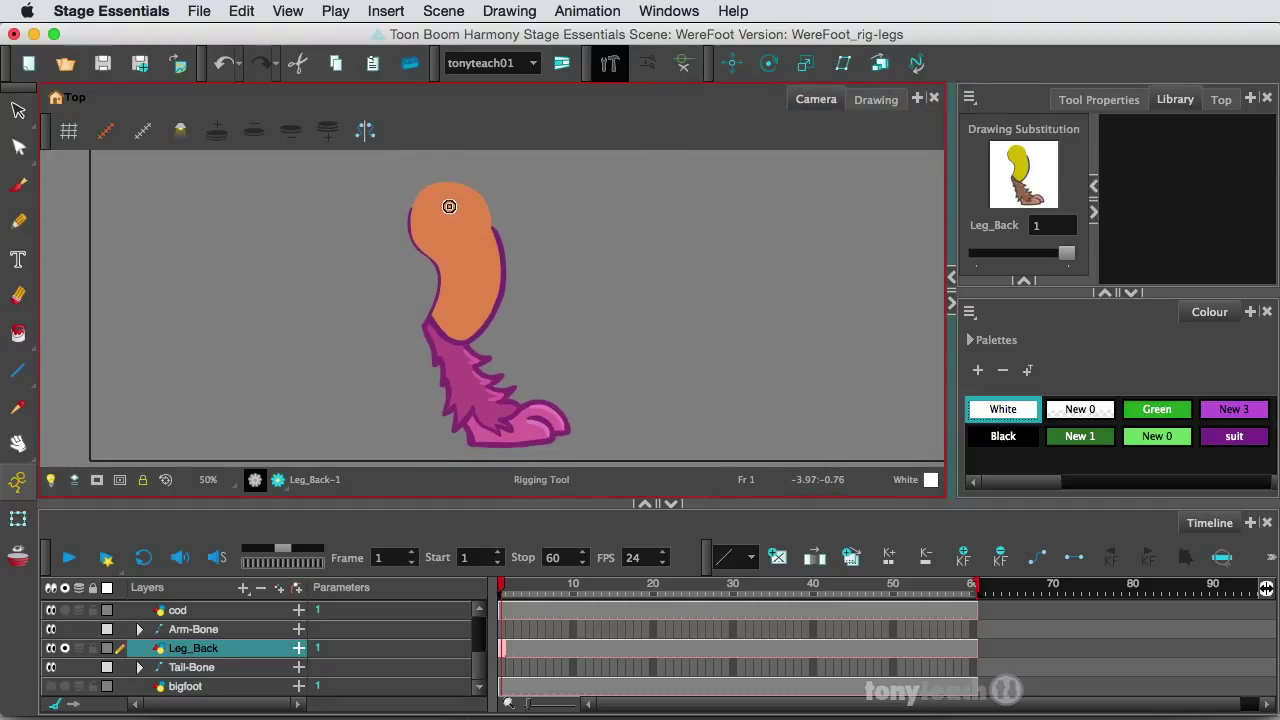
Build a three-bone chain on the furry back leg running from hip to knee, knee to ankle, and ankle to toes.
left_click(442, 198)
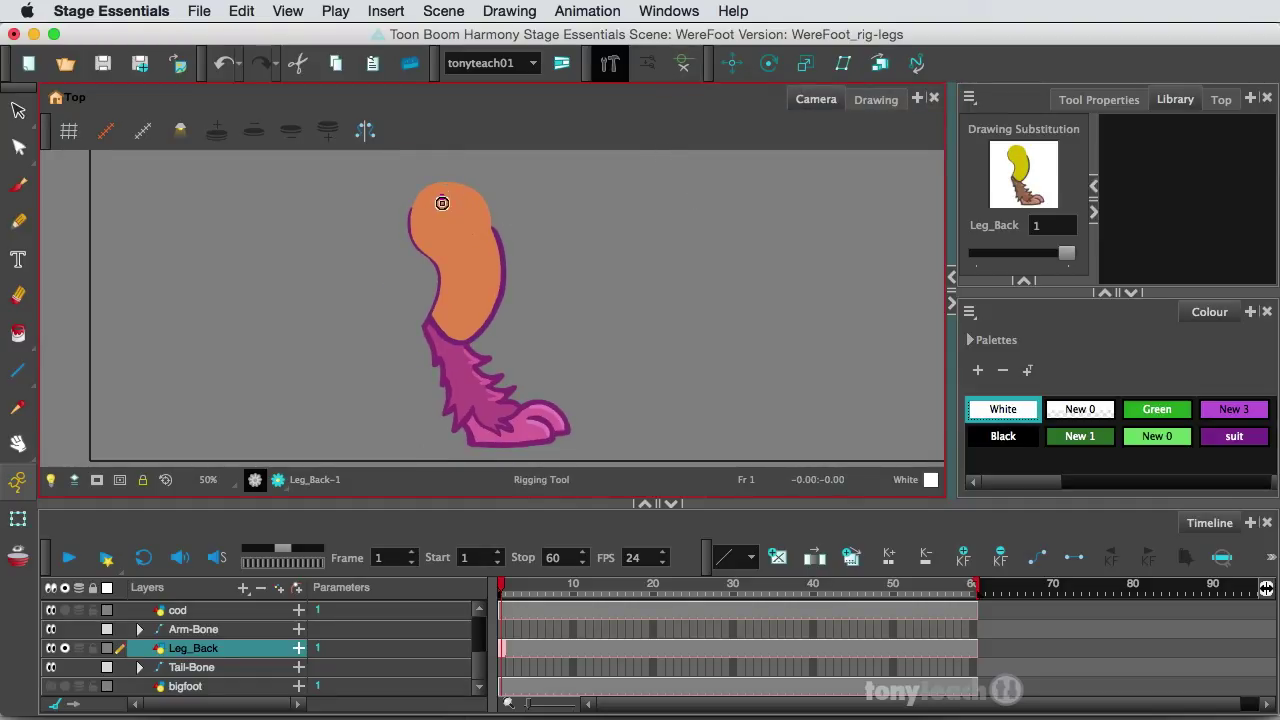
left_click(449, 339)
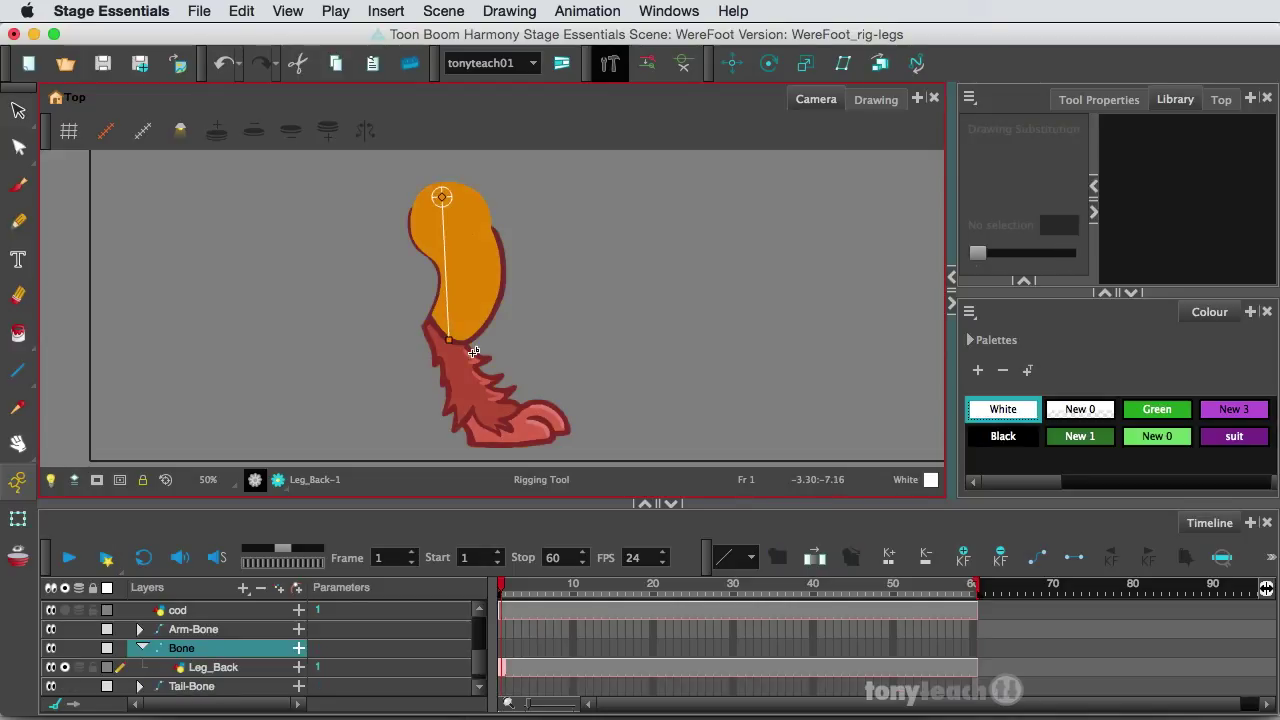
left_click(484, 422)
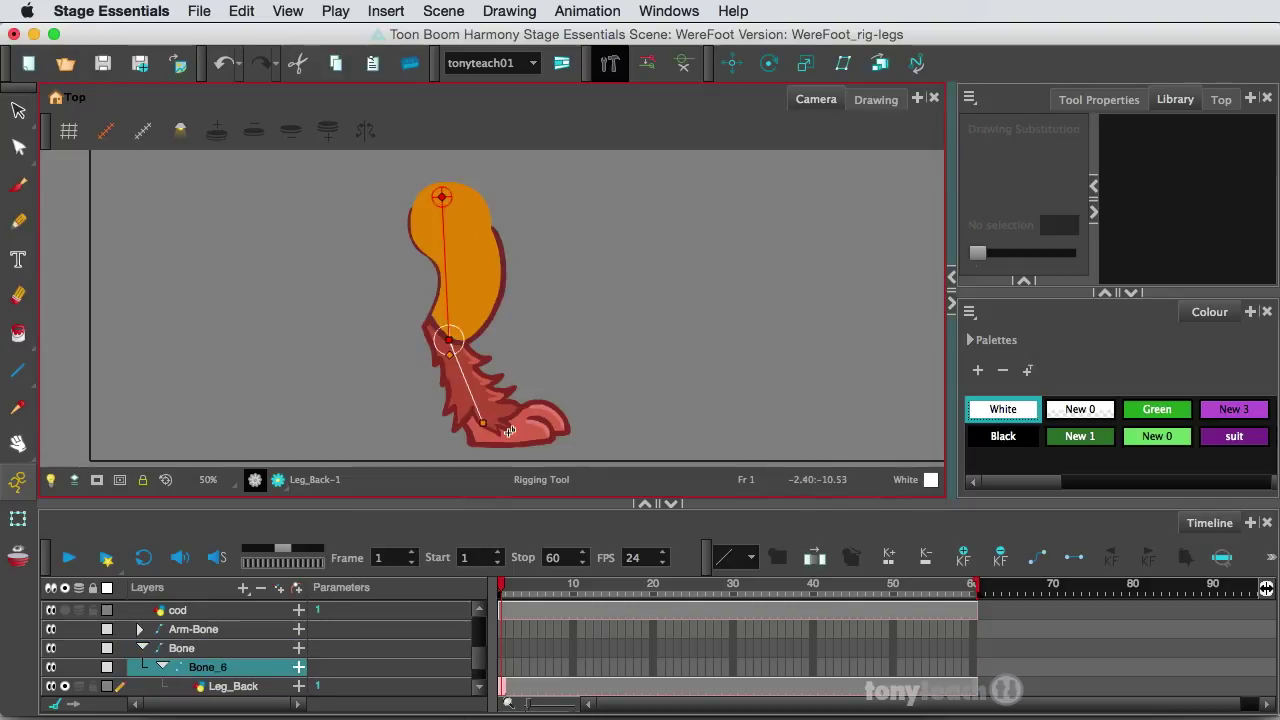
left_click(548, 425)
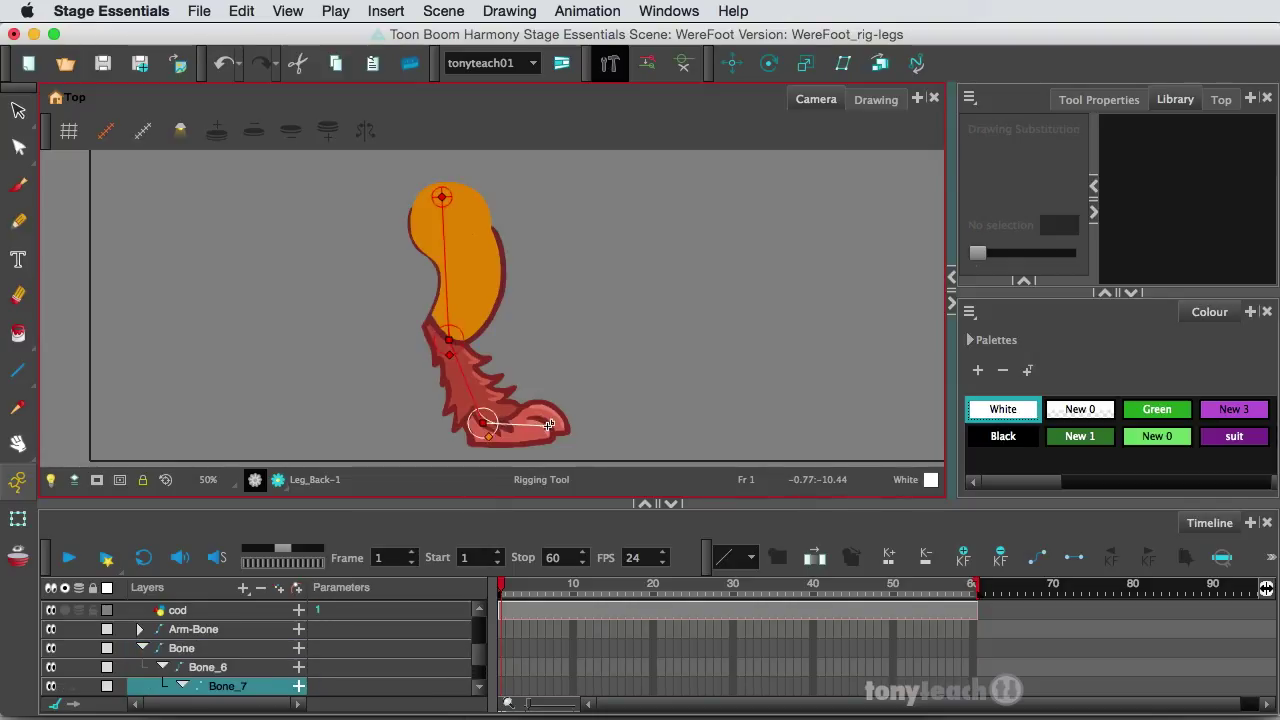
Enlarge the back leg's knee and ankle joint regions and test the bend by moving the lower leg with the Transform tool.
left_click(453, 357)
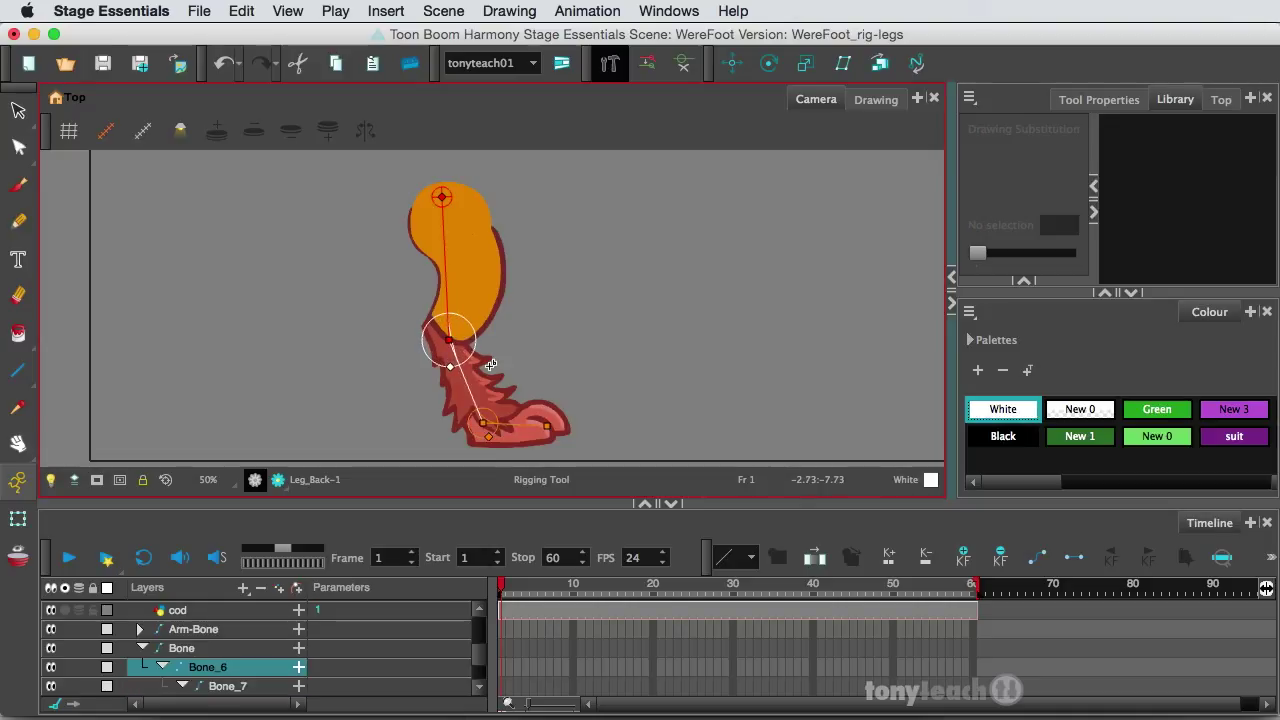
left_click(489, 439)
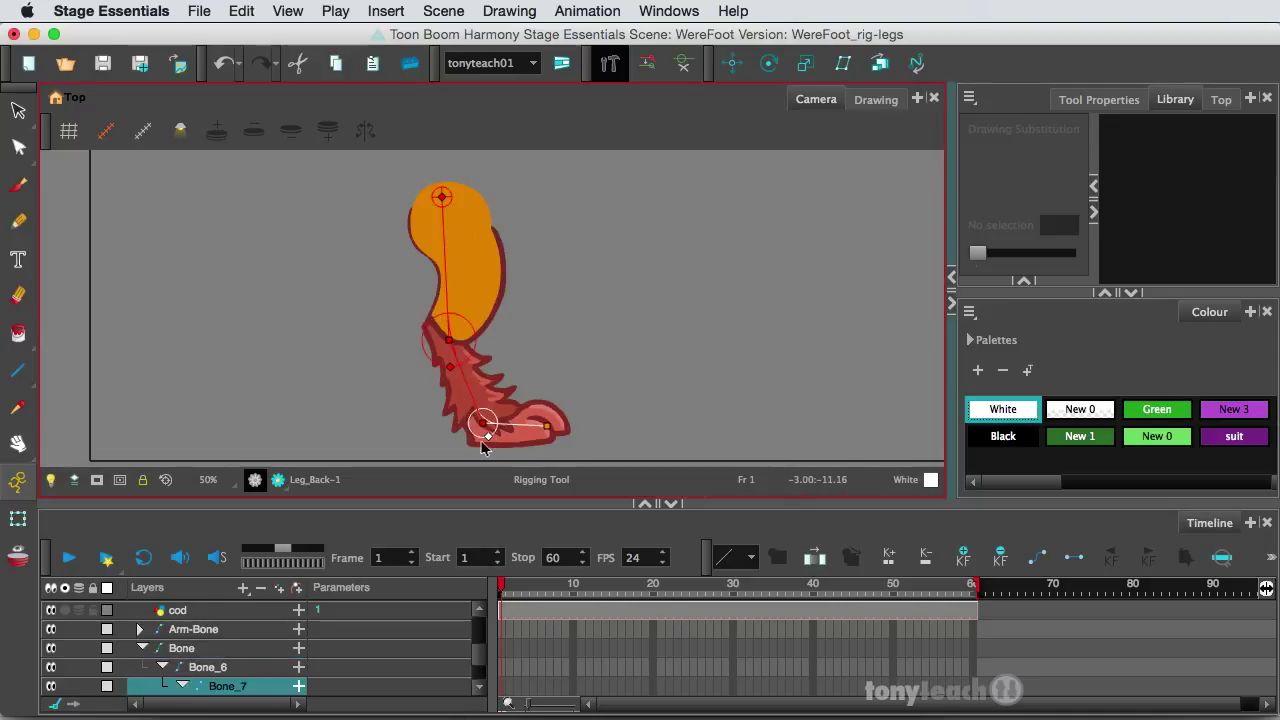
left_click(447, 371)
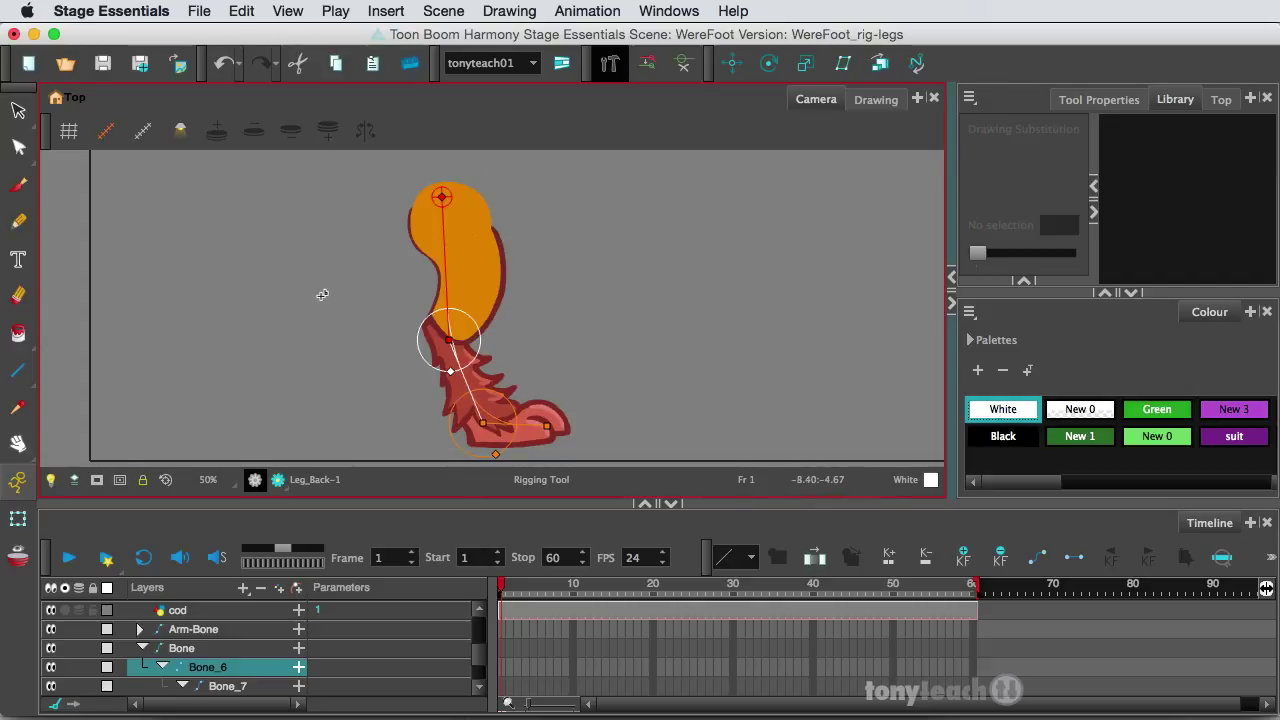
left_click(18, 516)
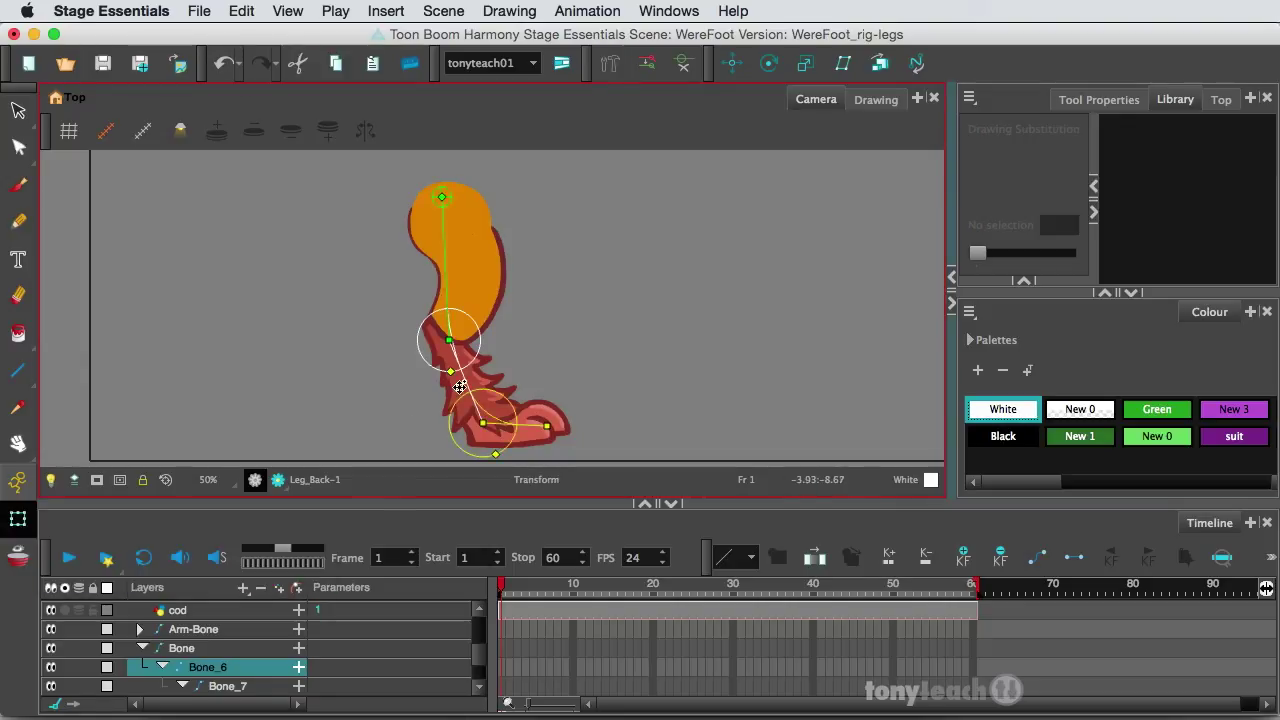
left_click_drag(465, 382, 509, 428)
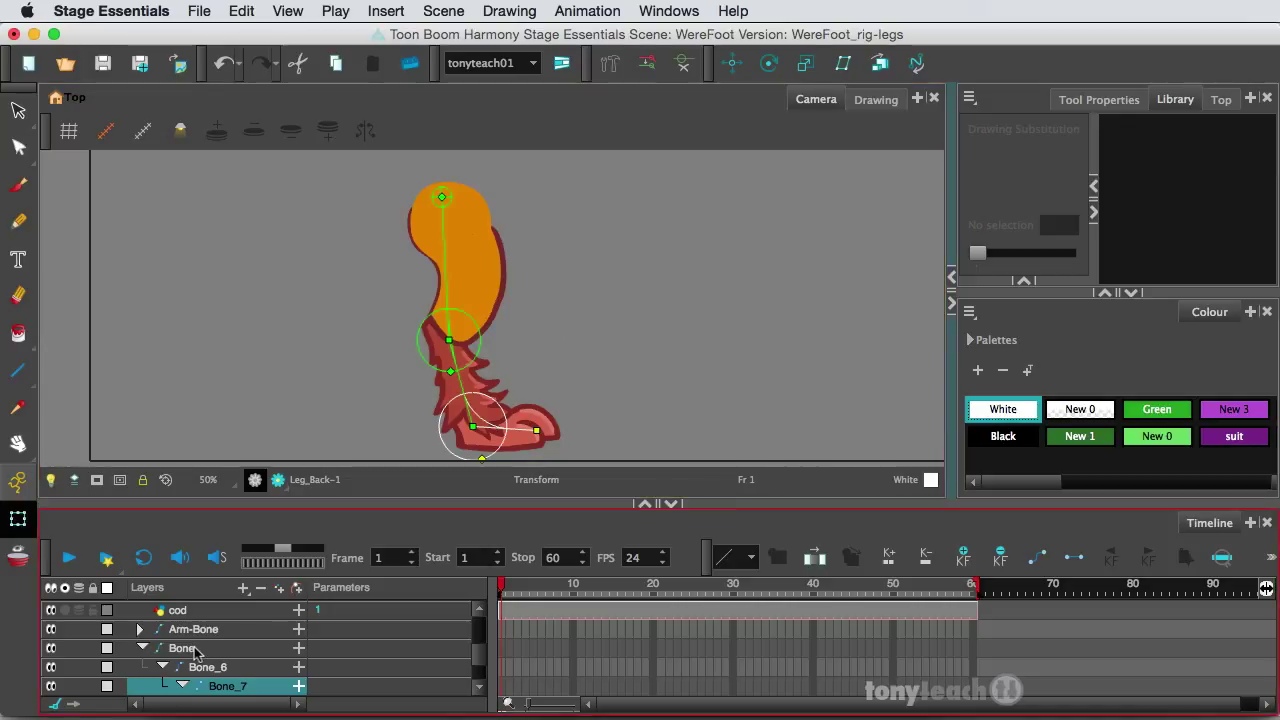
Rename the back leg's top bone layer as Leg-Bone.
left_click(181, 651)
double_click(181, 649)
left_click(171, 650)
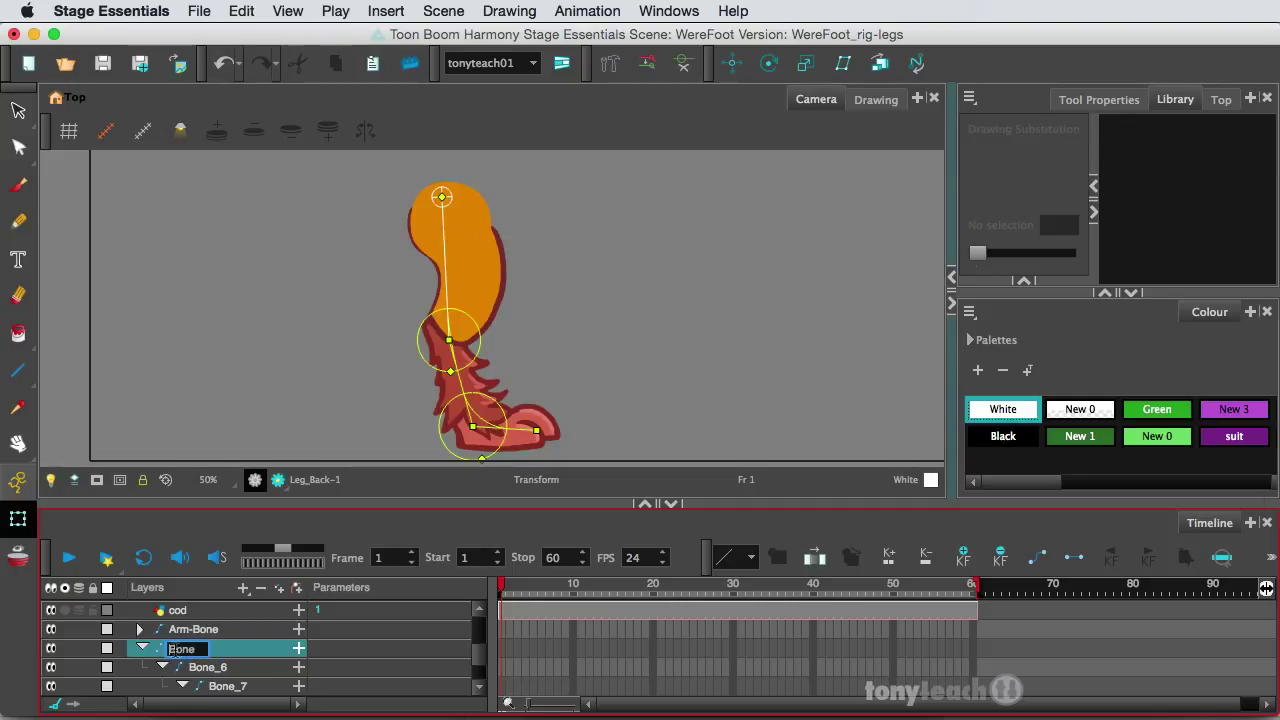
type("Leg-")
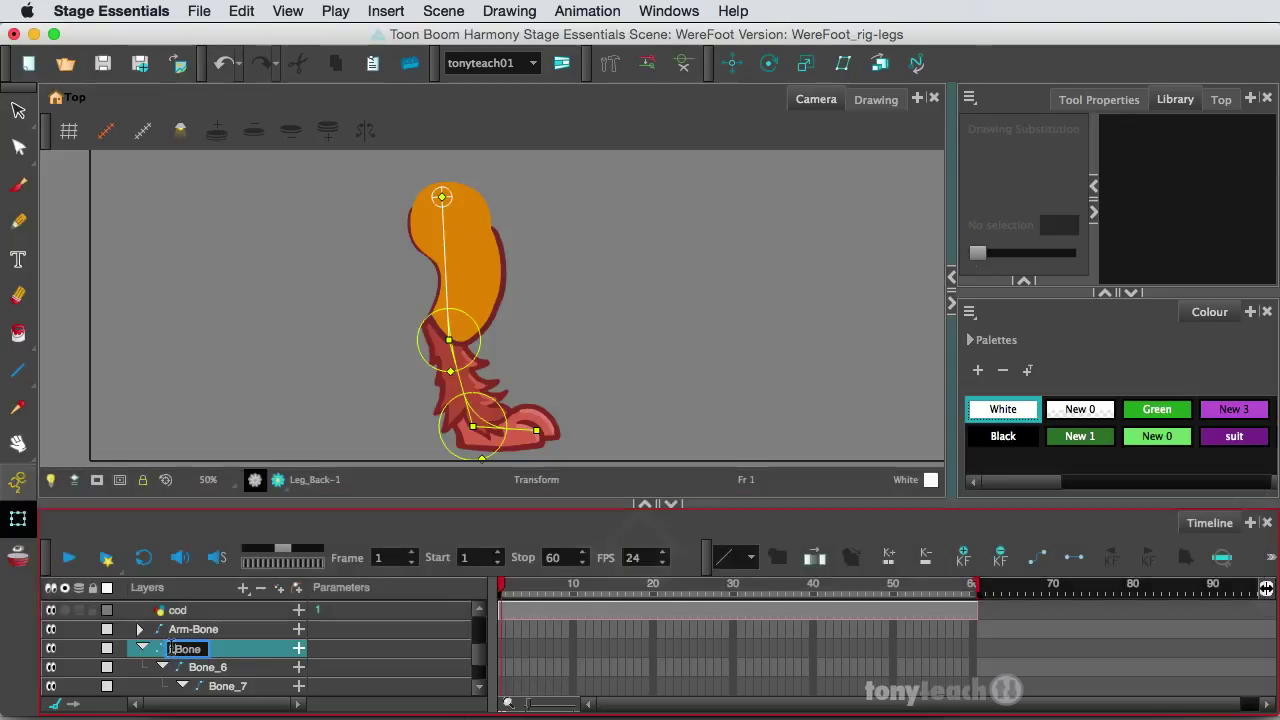
key("Return")
Turn off solo mode for the Leg_Back layer and collapse the Leg-Bone hierarchy, leaving nothing selected.
scroll(140, 675, "down", 1)
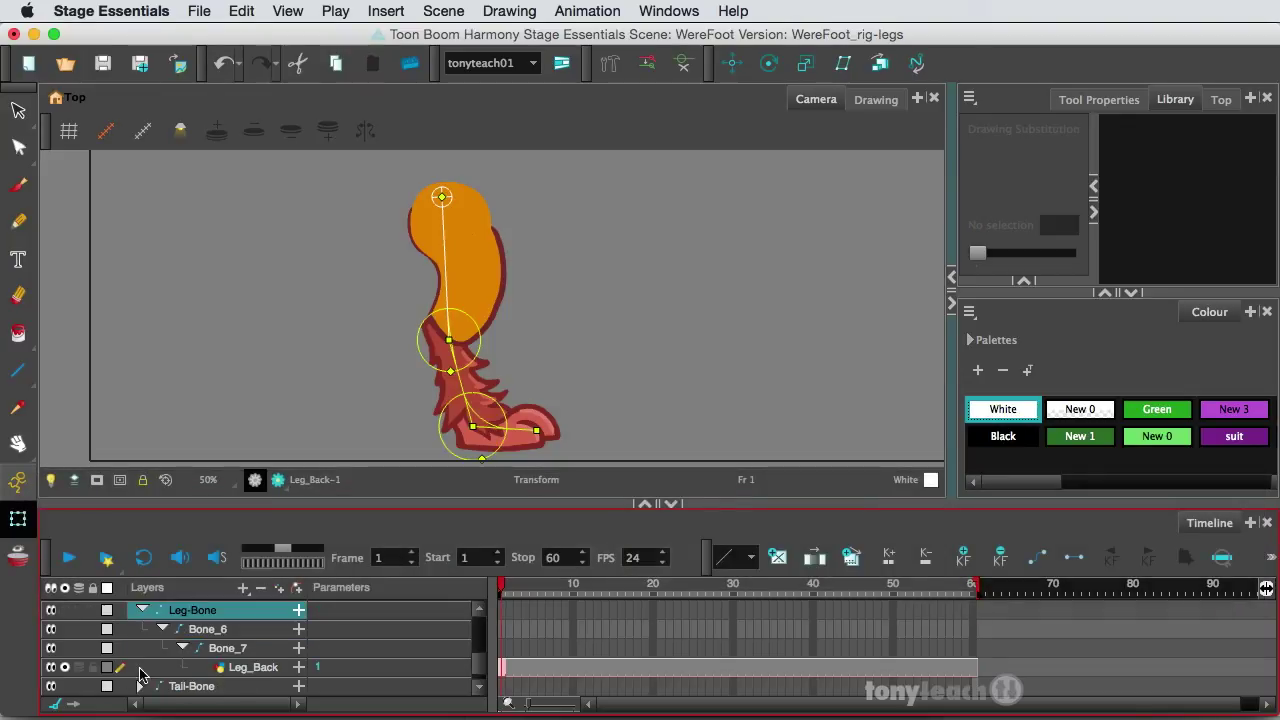
left_click(65, 667)
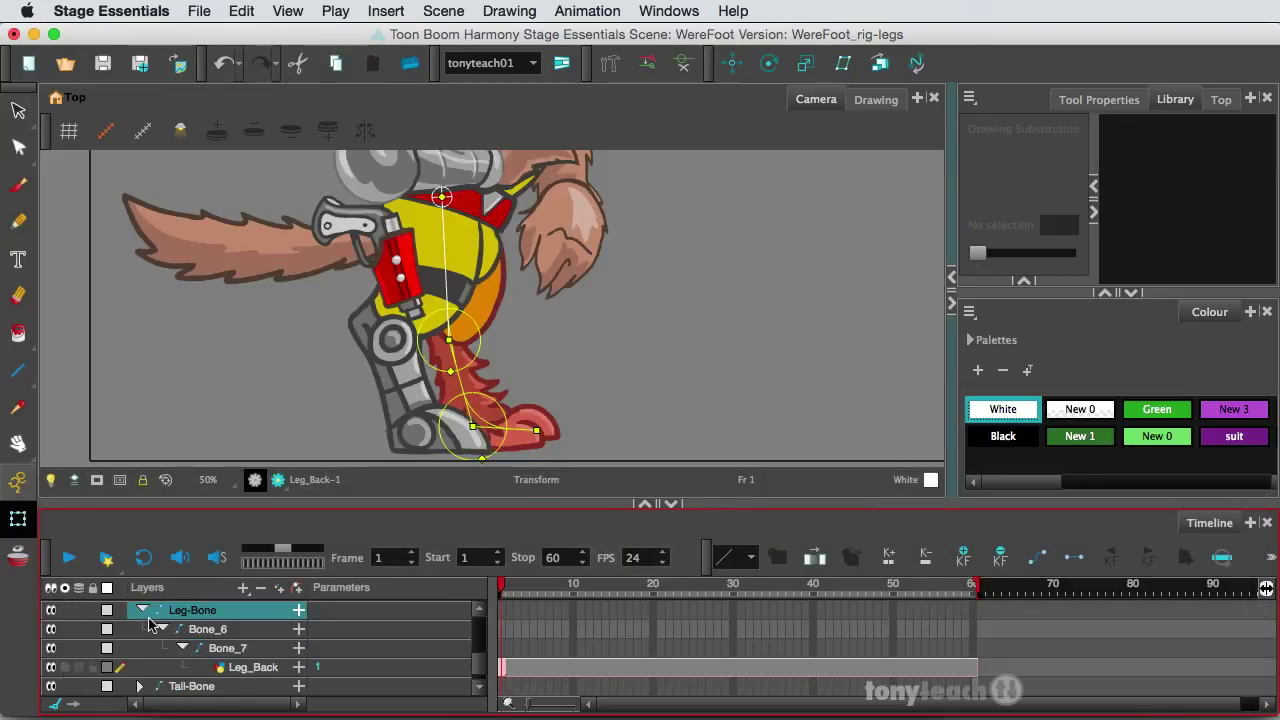
left_click(143, 610)
scroll(170, 625, "up", 3)
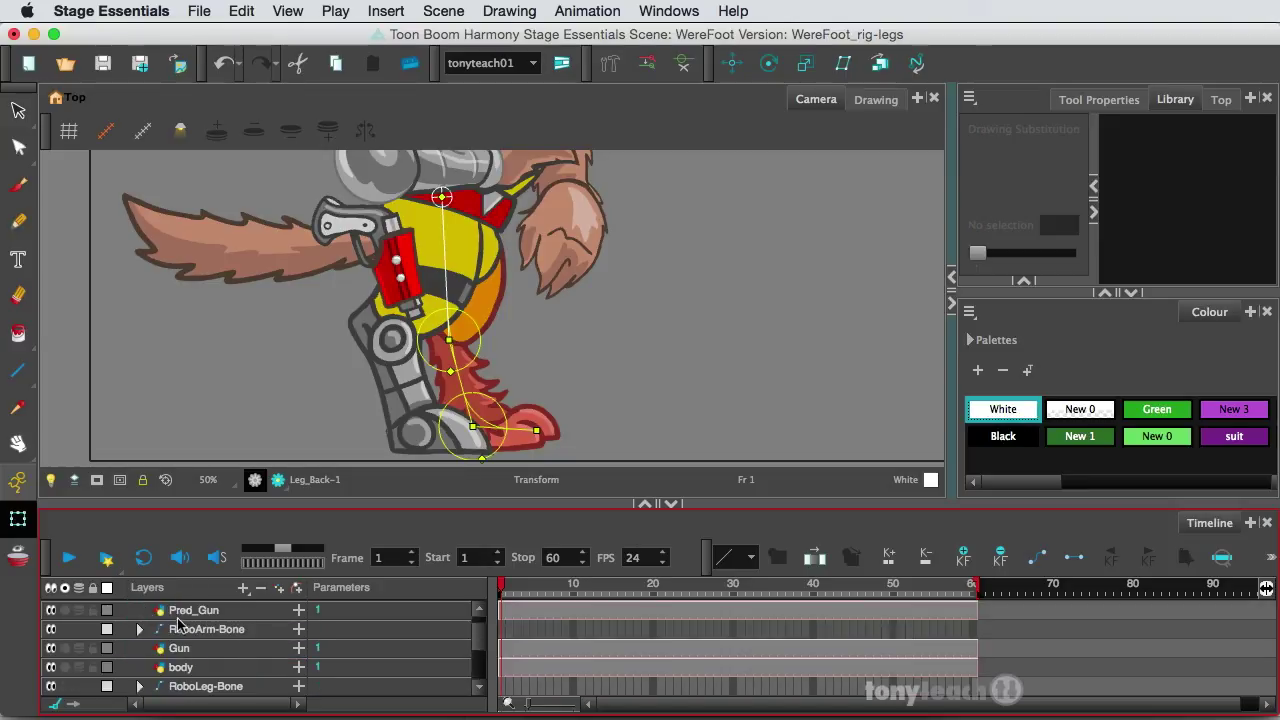
key("2")
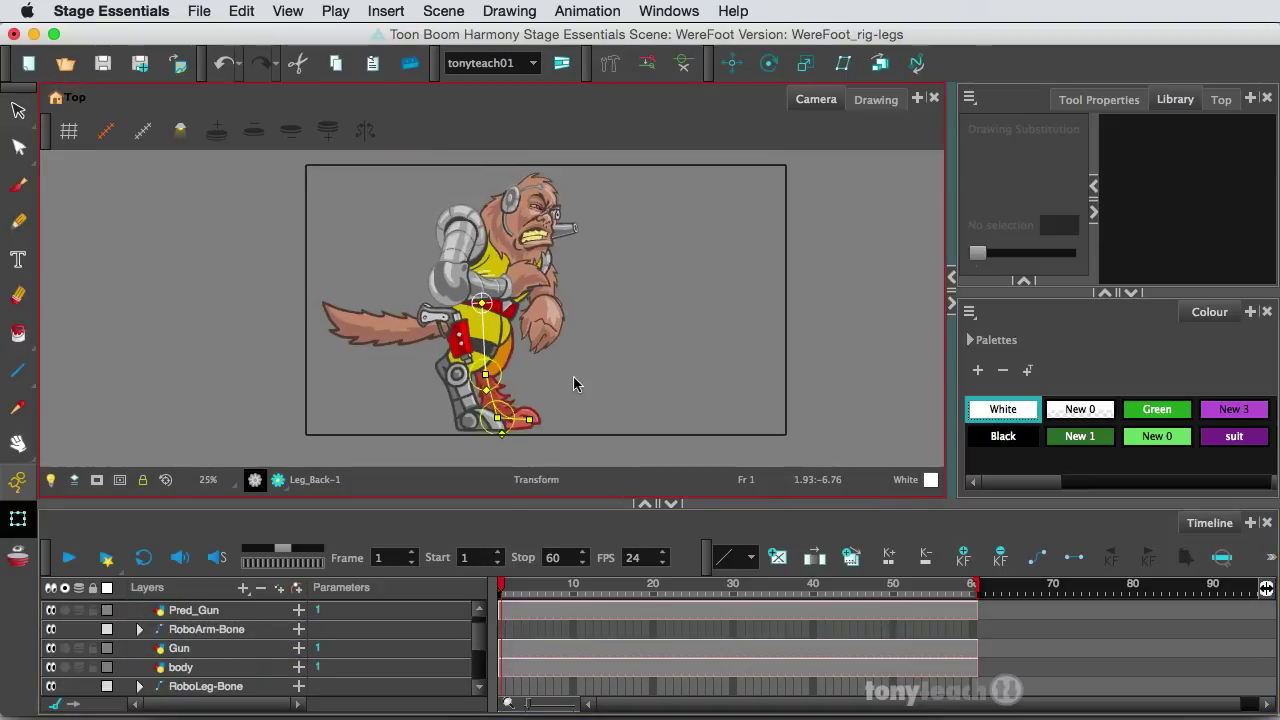
left_click(575, 380)
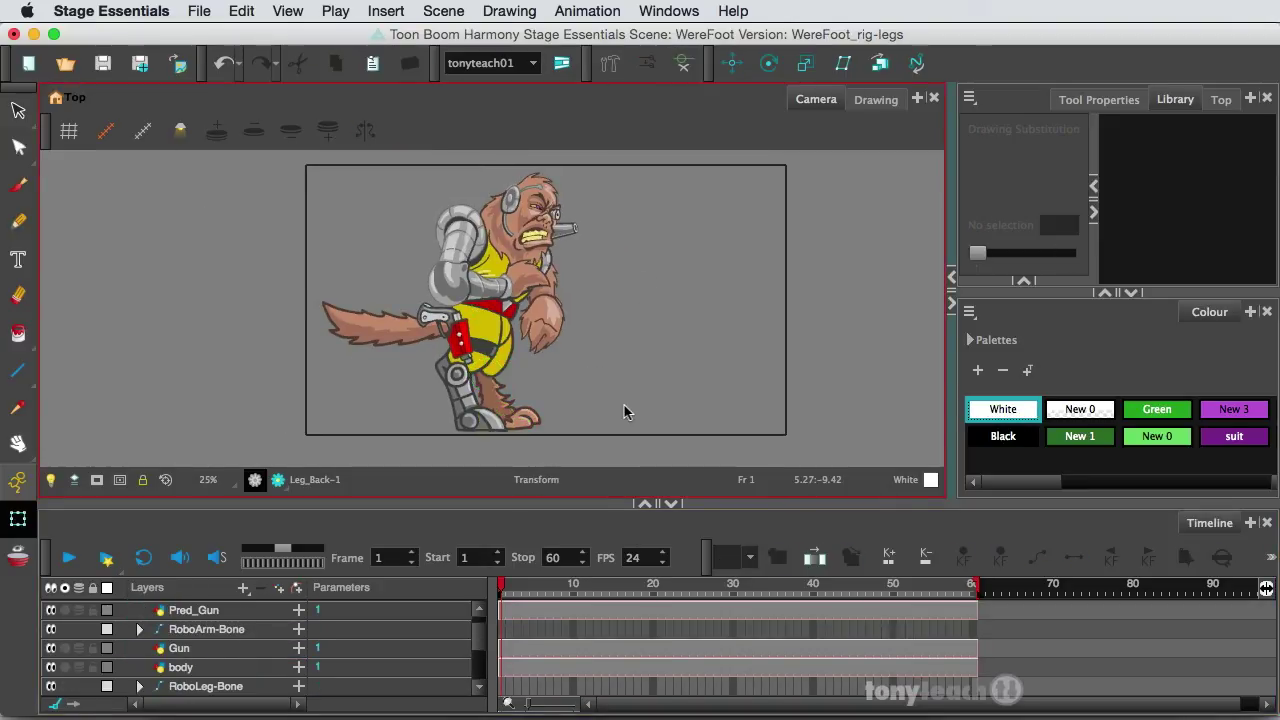